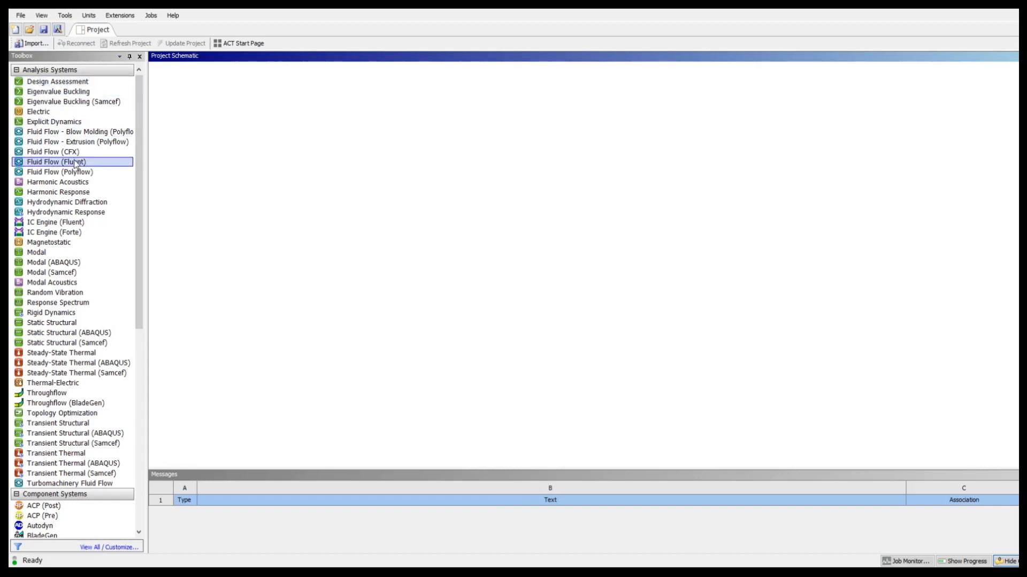
Add a Fluid Flow (Fluent) analysis system to the project and name it Windmill
double_click(75, 162)
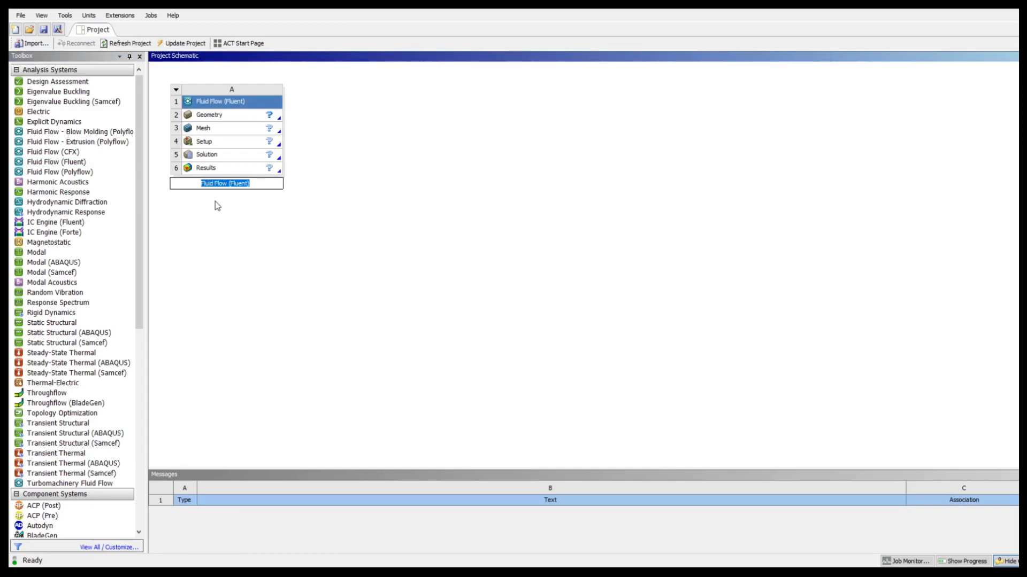
type("Windmill")
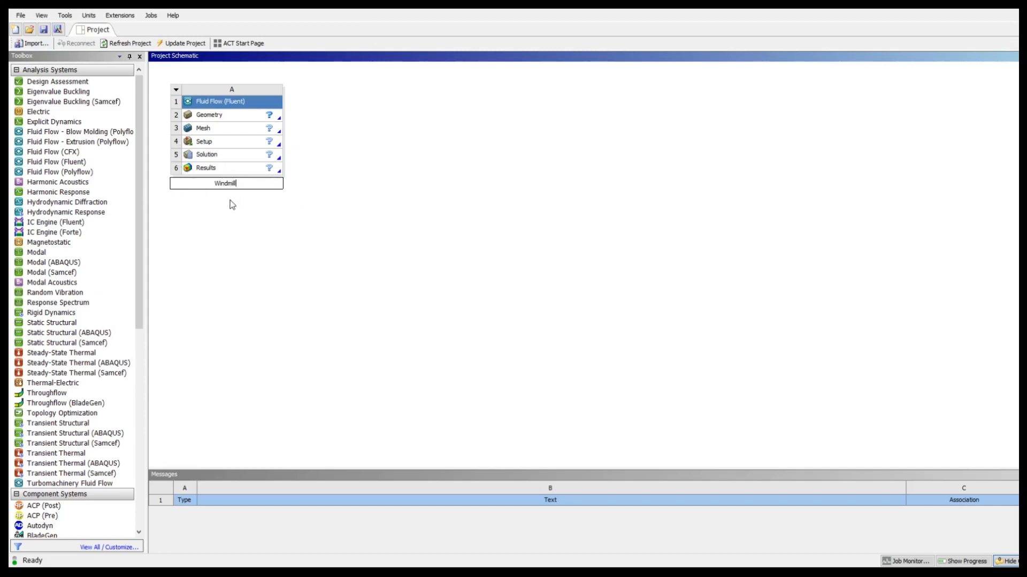
left_click(269, 118)
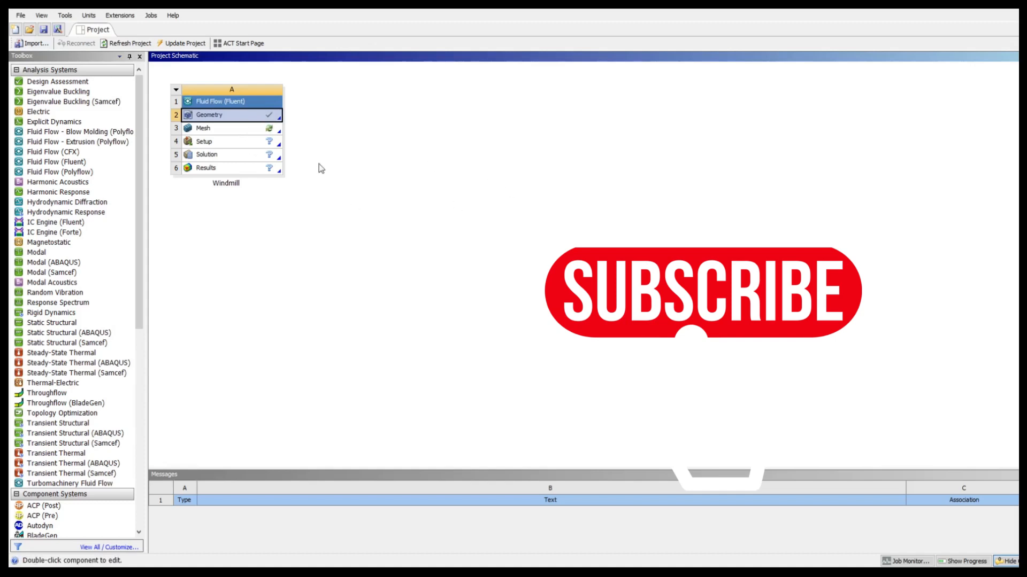
Open the system's geometry for editing and generate the imported Assem1.IGS turbine assembly
double_click(242, 114)
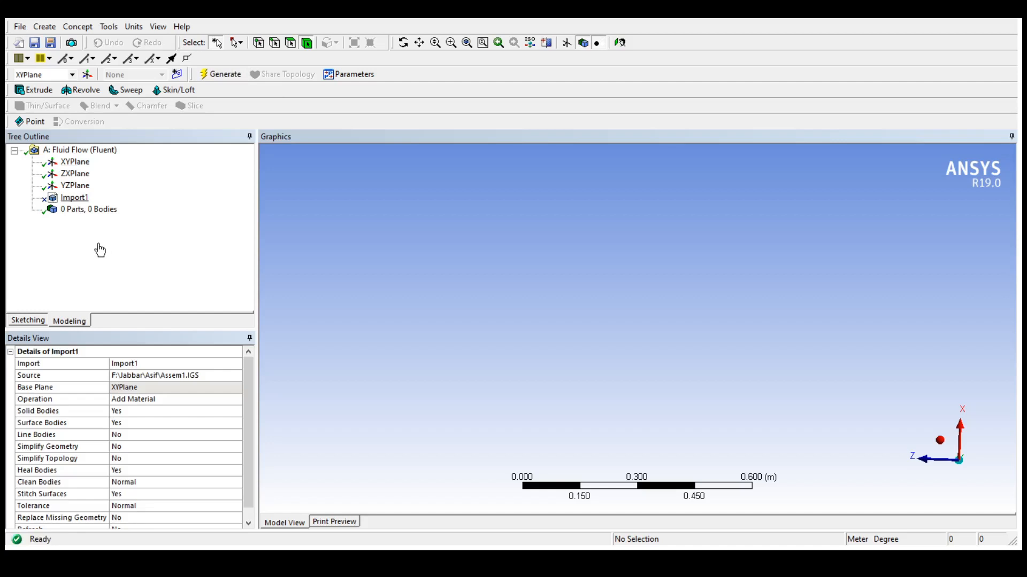
key("F2")
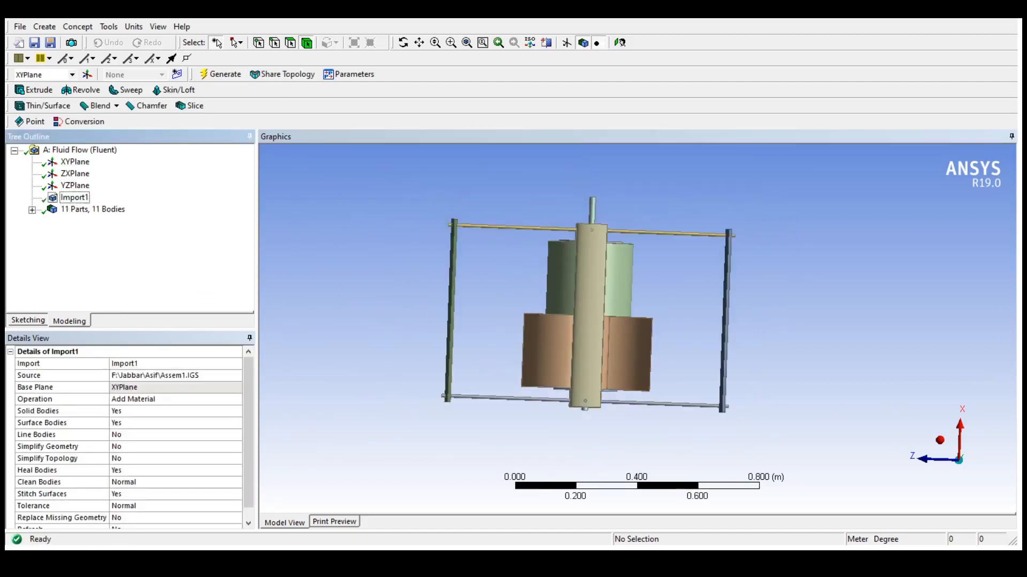
Set the Boolean feature's operation to Unite and pick the turbine's bodies as tool bodies
middle_click_drag(695, 343, 897, 400)
scroll(899, 401, "up", 3)
scroll(898, 401, "down", 2)
scroll(898, 401, "up", 1)
scroll(757, 310, "down", 2)
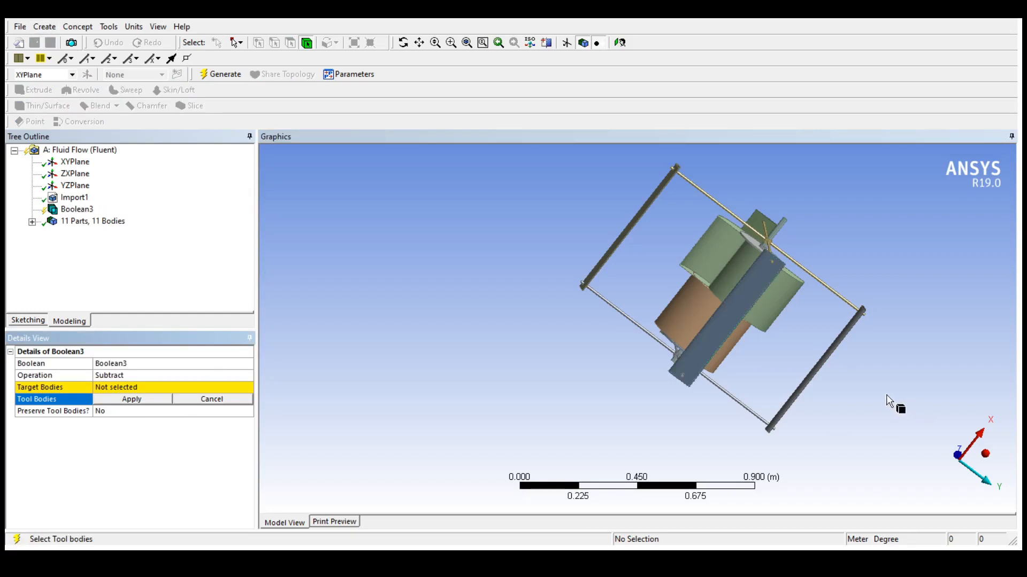
left_click(711, 336)
left_click(729, 348, "ctrl")
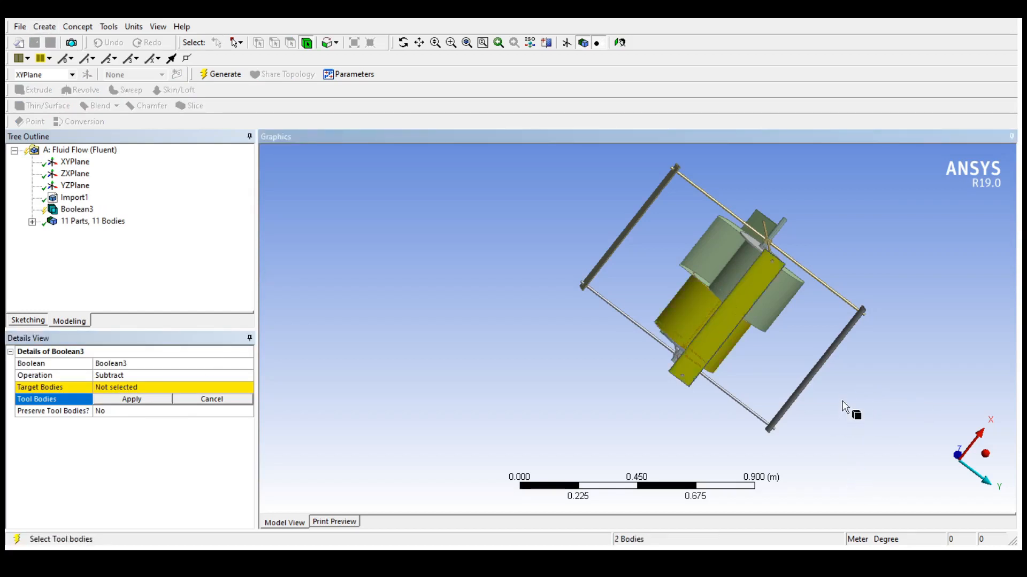
left_click(803, 397)
left_click(171, 464)
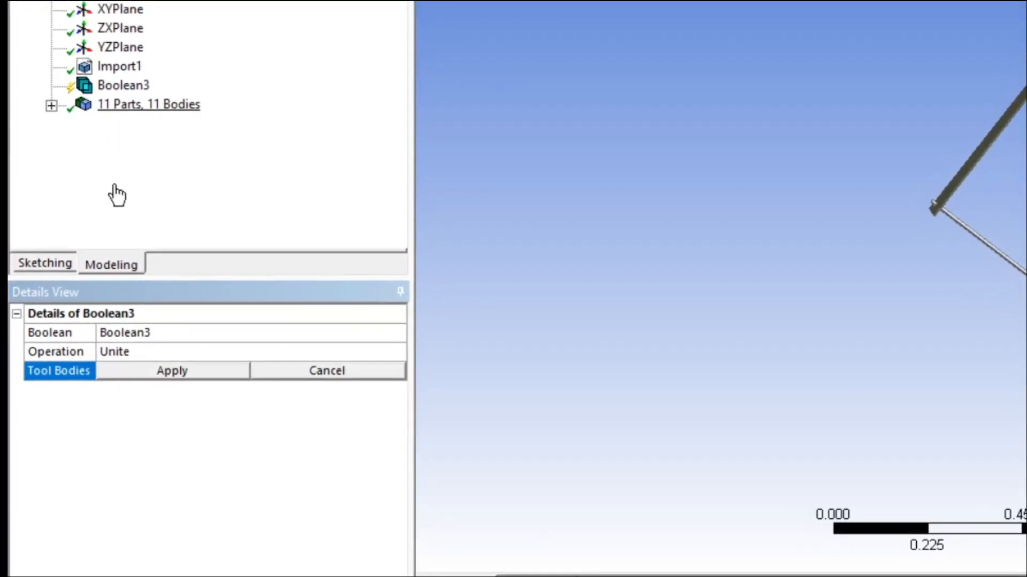
left_click(147, 109)
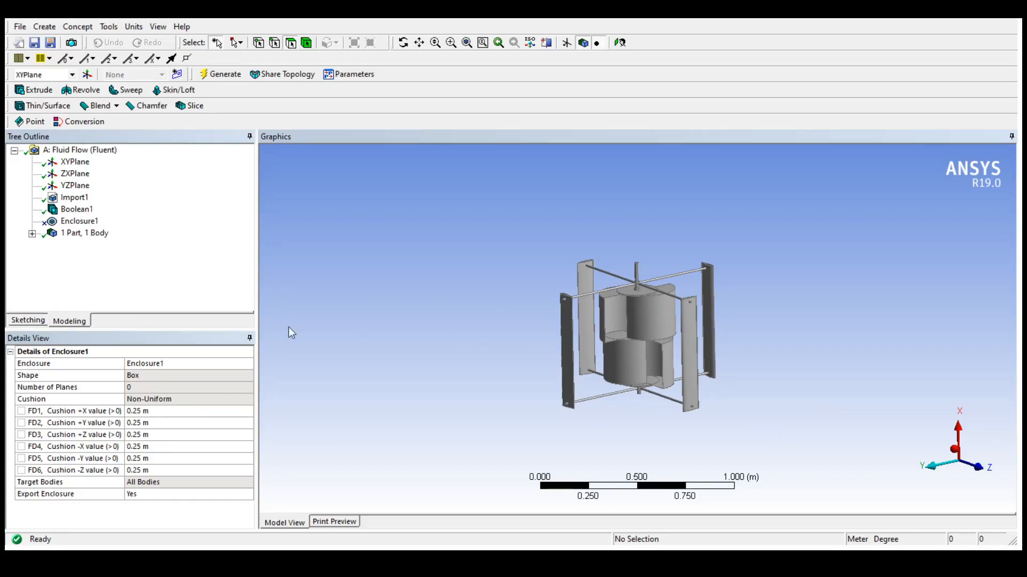
Generate a box-shaped enclosure around the turbine with non-uniform cushions of 0.25 m in all six directions
scroll(934, 386, "up", 2)
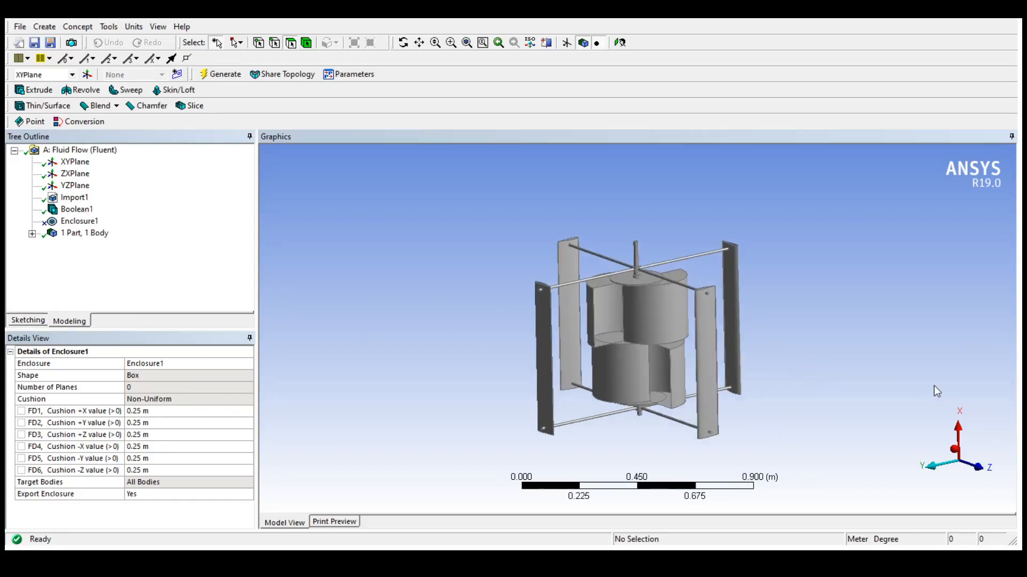
scroll(933, 386, "down", 1)
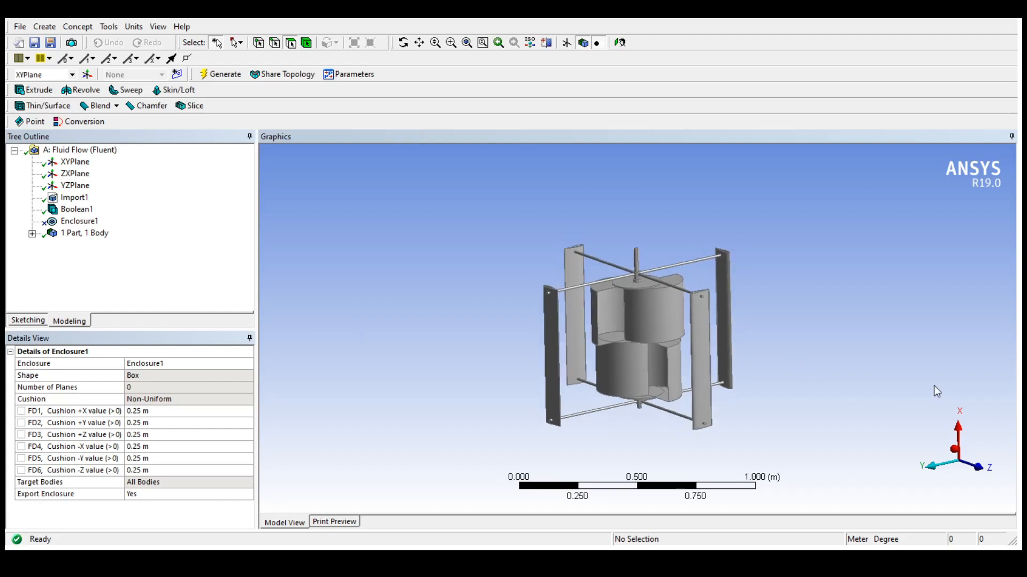
scroll(933, 386, "up", 1)
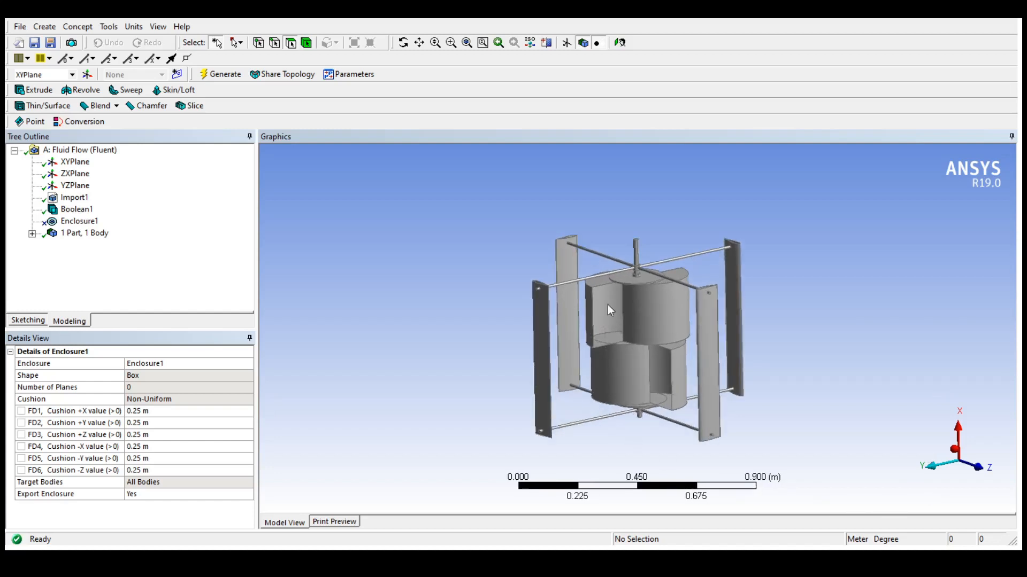
middle_click_drag(627, 297, 746, 279, "ctrl")
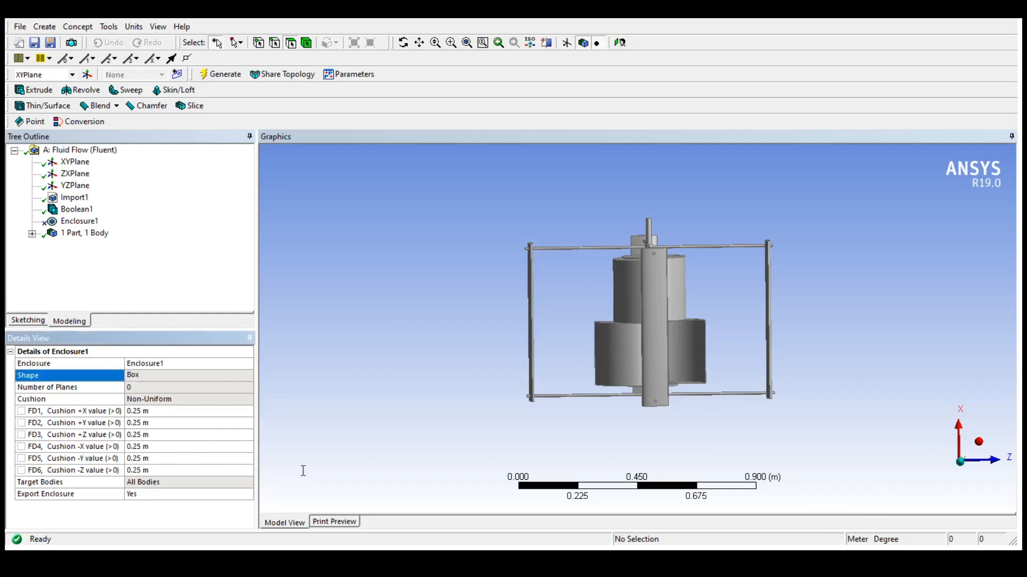
left_click(94, 273)
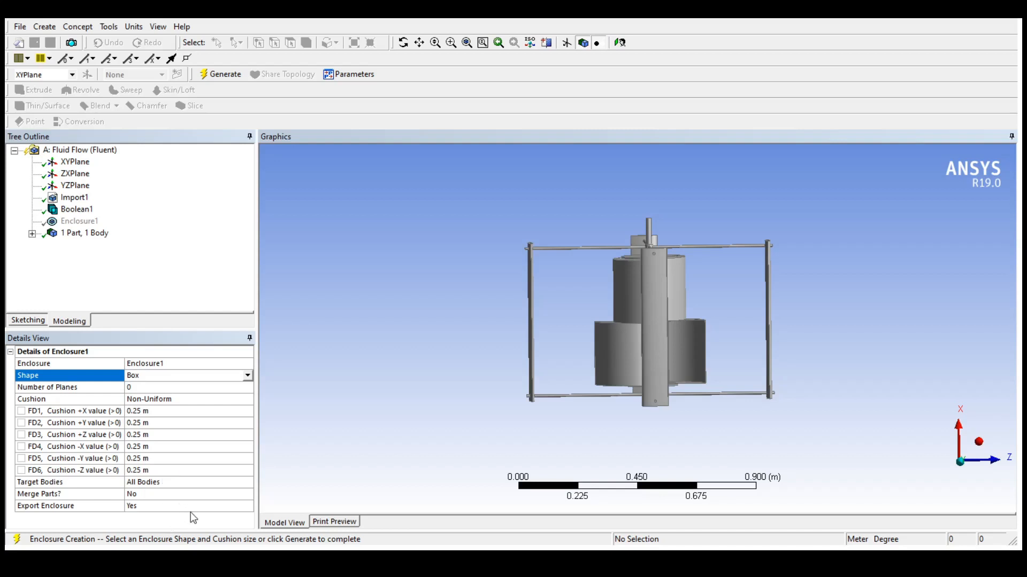
key("Tab")
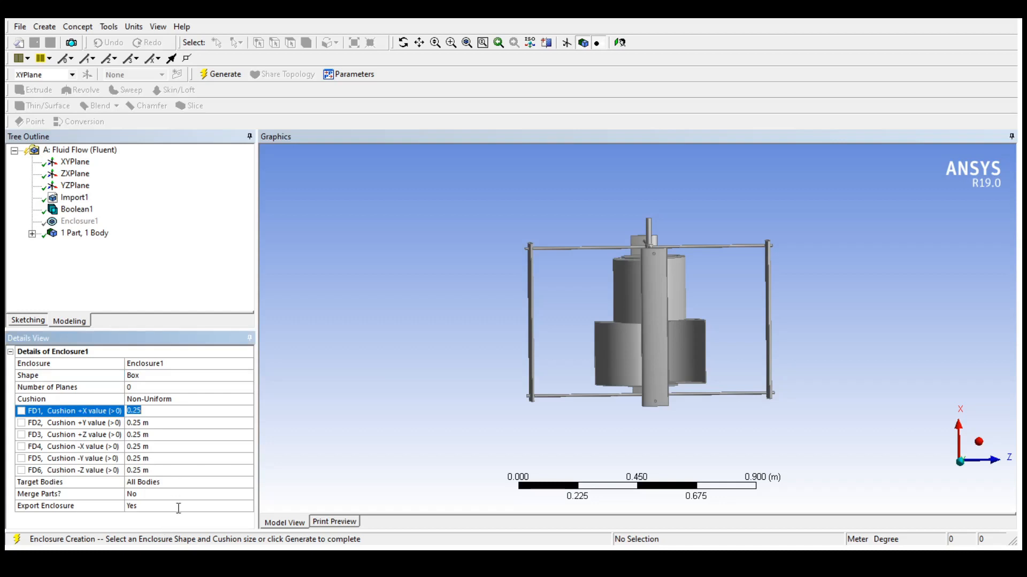
key("Tab")
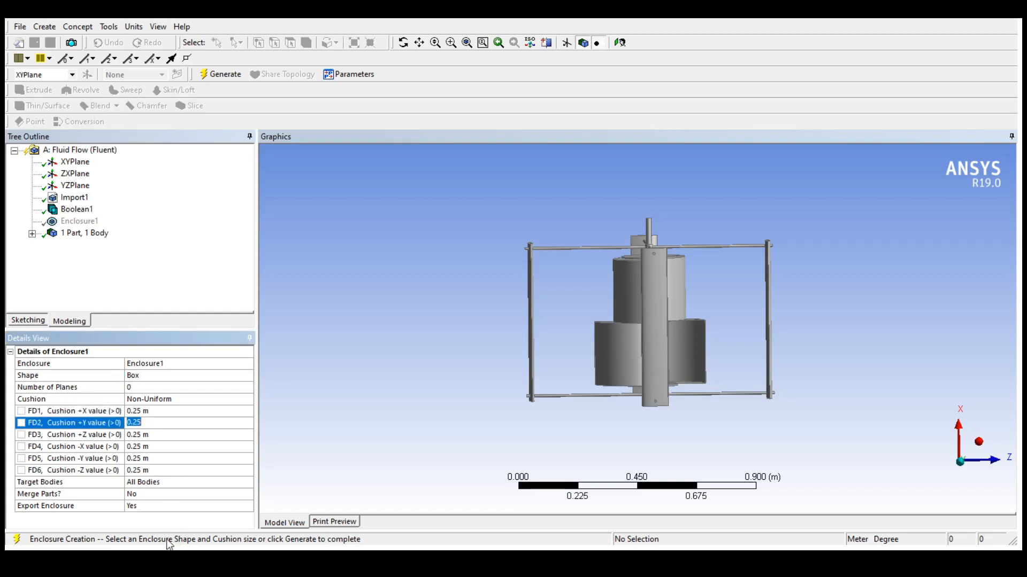
key("Tab")
key("Tab")
key("Tab")
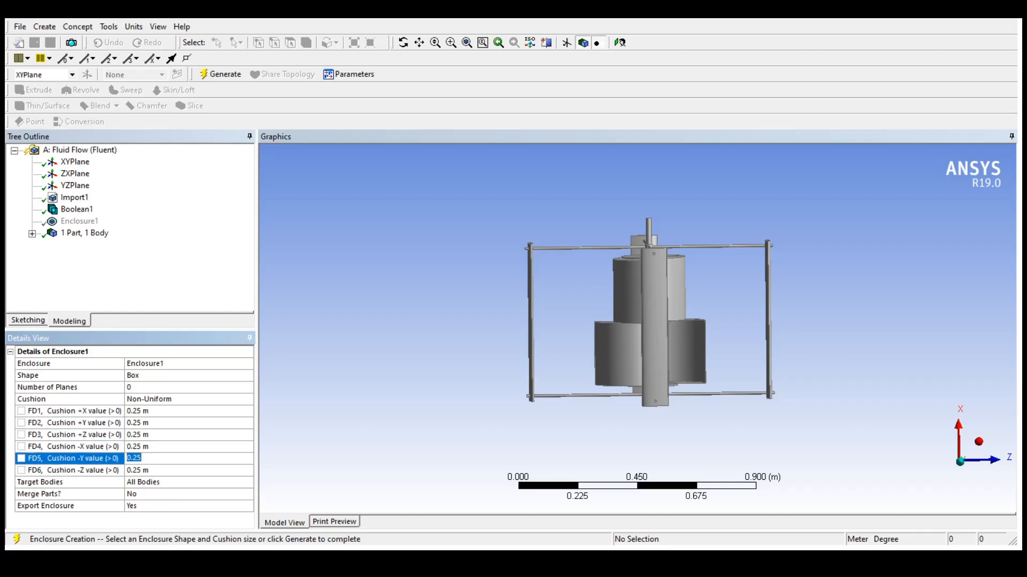
key("Tab")
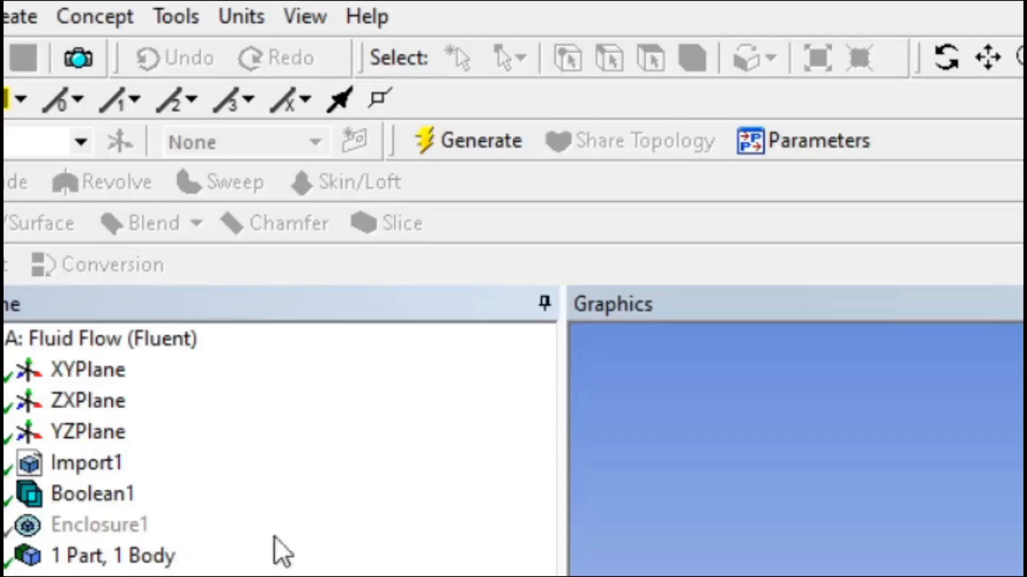
left_click(220, 74)
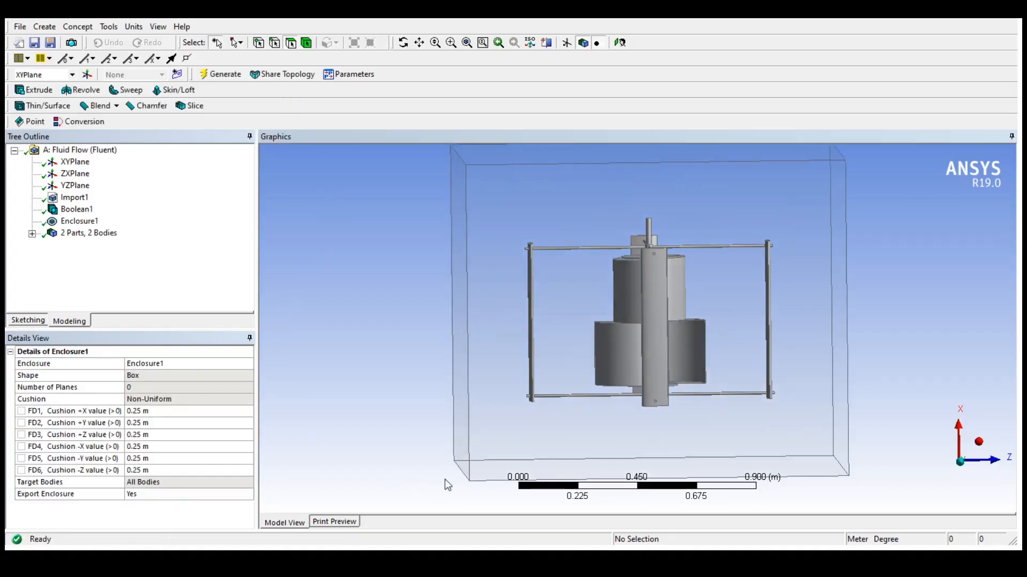
Inspect the box enclosure around the turbine from several sides, highlighting its side and upper faces
scroll(520, 399, "up", 1)
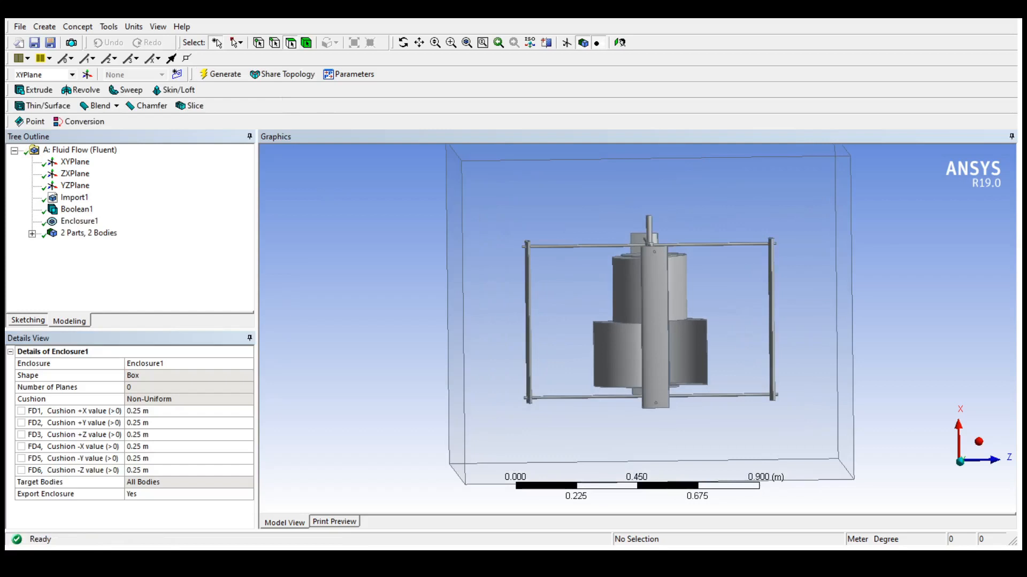
middle_click_drag(802, 428, 846, 516)
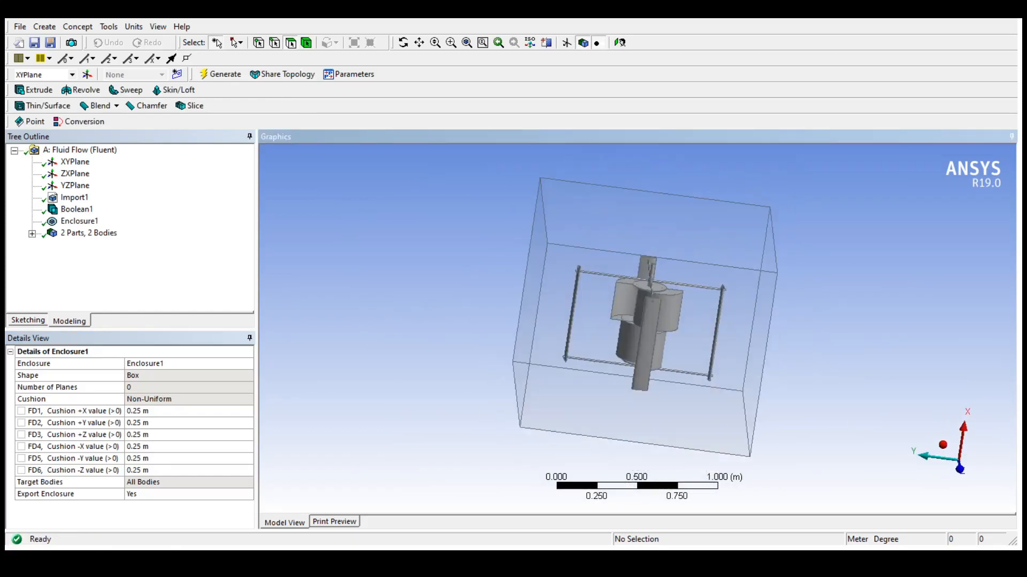
middle_click_drag(745, 465, 928, 401)
left_click(684, 381)
left_click(535, 342)
left_click(727, 329, "ctrl")
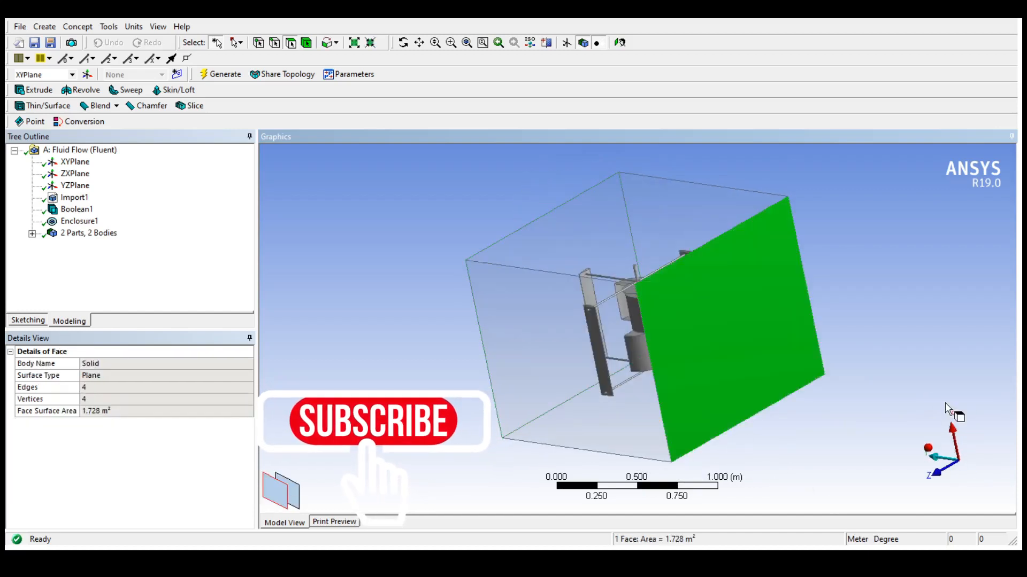
middle_click_drag(668, 449, 972, 441)
left_click(972, 441)
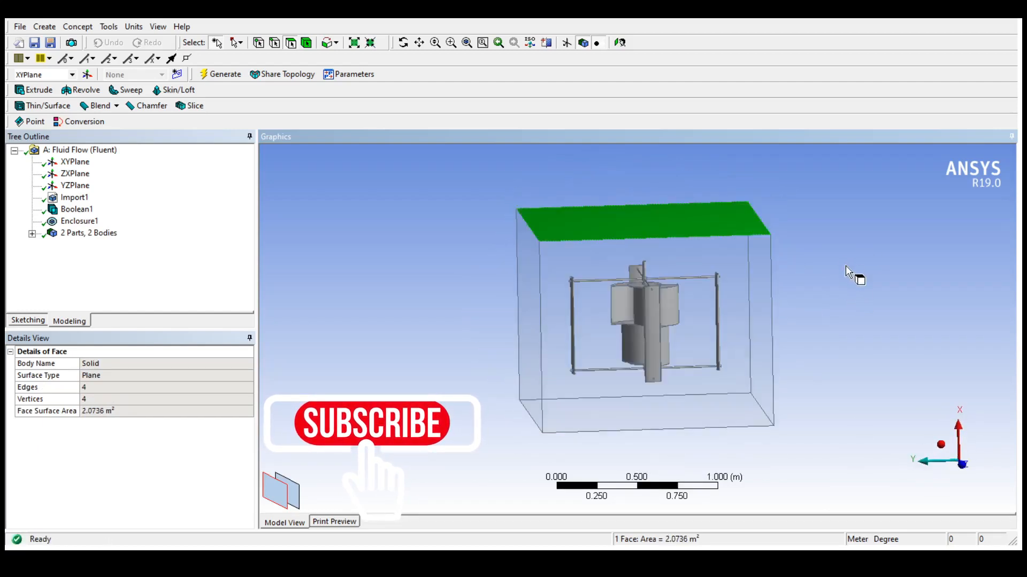
middle_click_drag(846, 268, 861, 251)
left_click(830, 380)
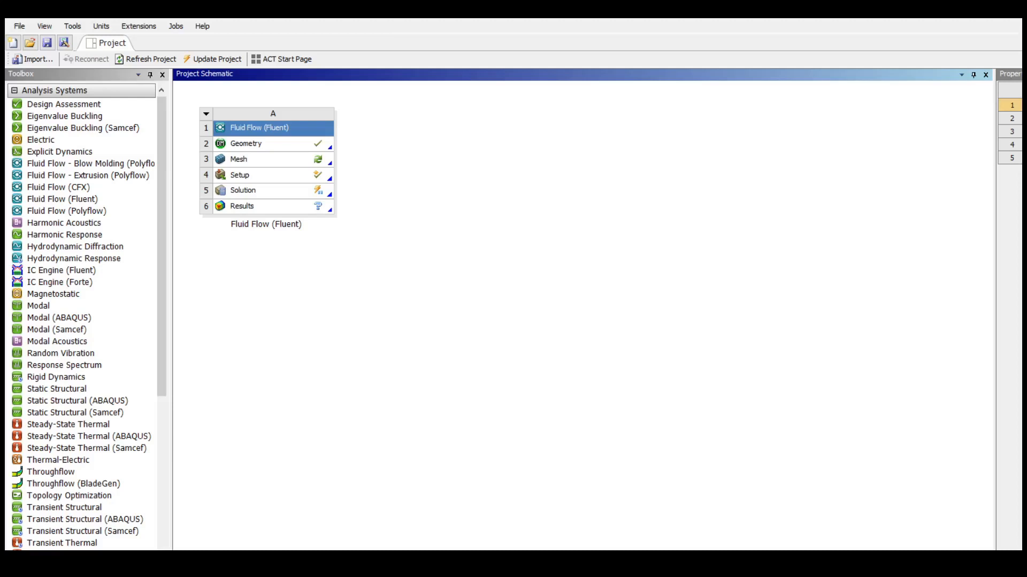
Open the model for meshing and hide the enclosure's fluid body so only the turbine solid is displayed
left_click(299, 169)
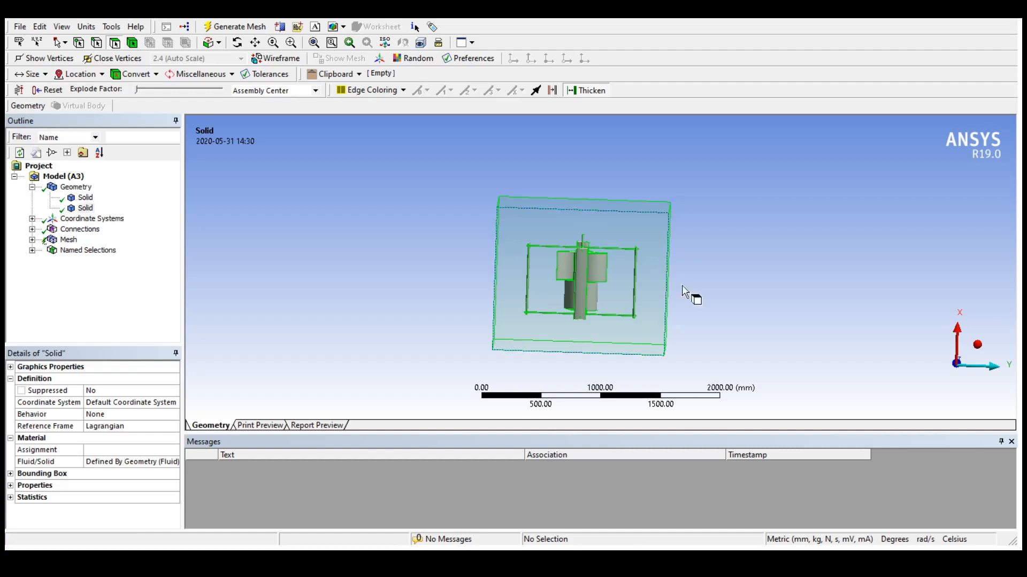
middle_click_drag(690, 293, 770, 283)
scroll(795, 399, "down", 3)
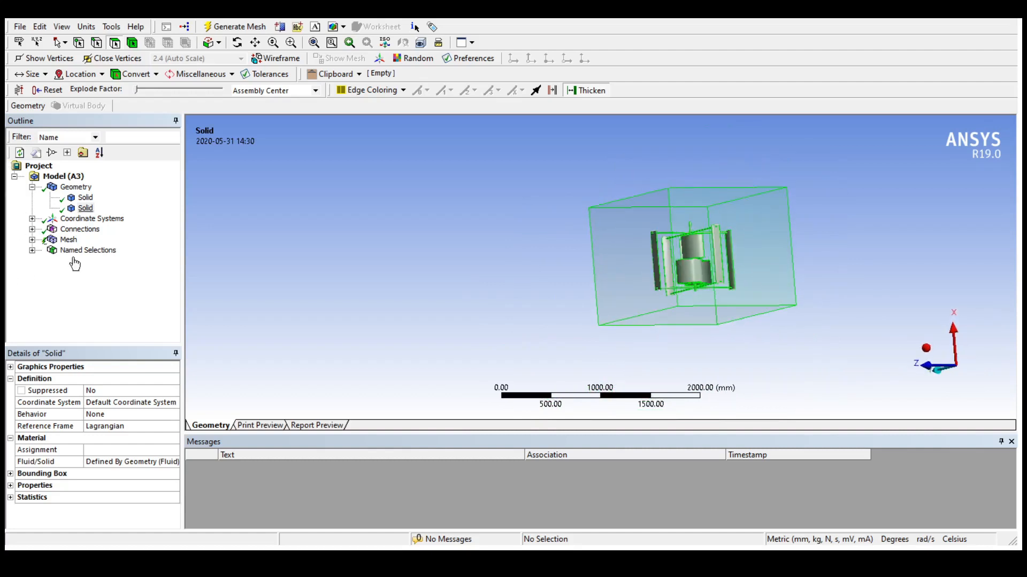
key("Up")
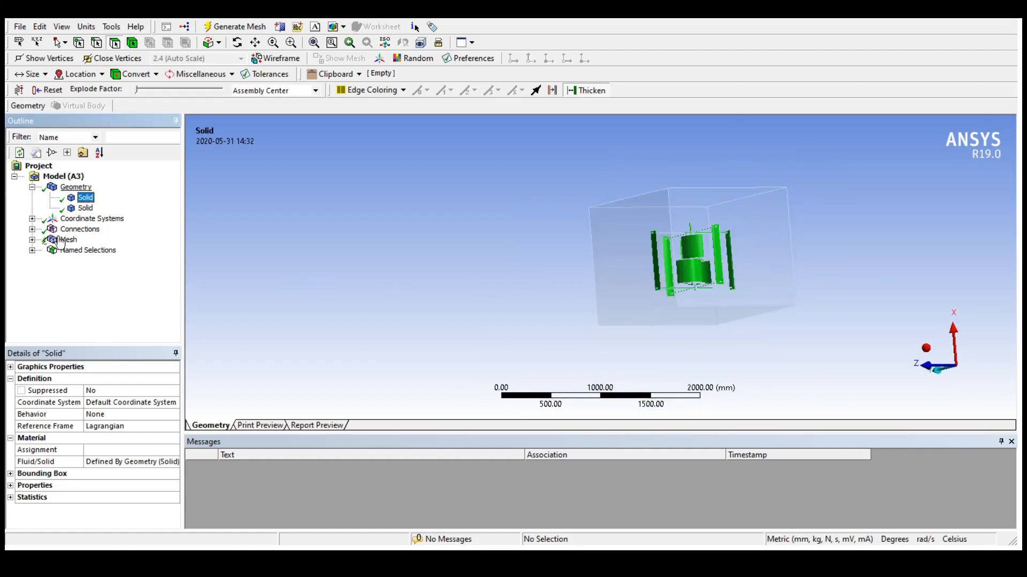
key("Down")
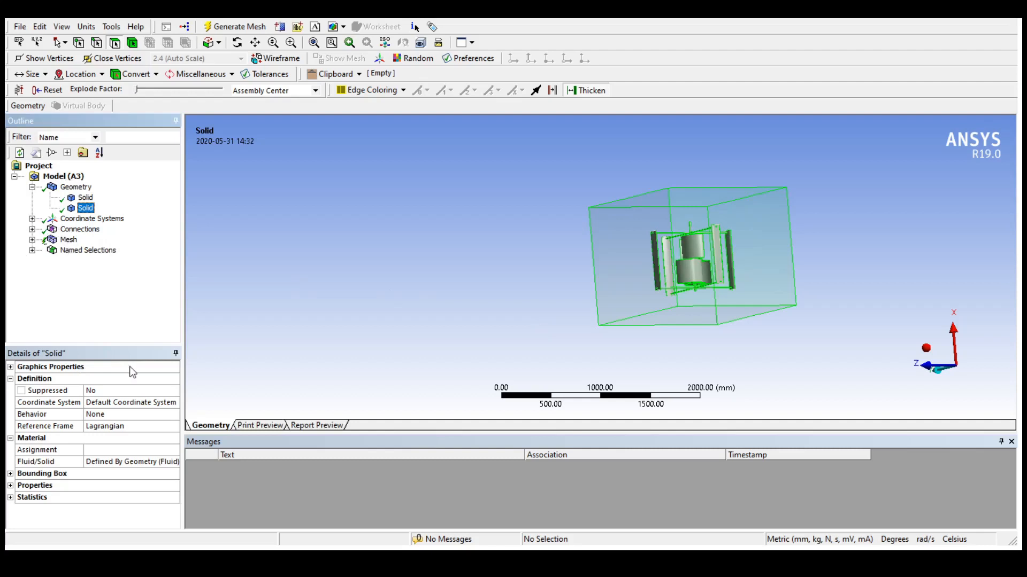
key("F9")
Examine the exposed turbine solid from different angles and distances
middle_click_drag(1003, 345, 731, 385)
middle_click_drag(954, 306, 1016, 309)
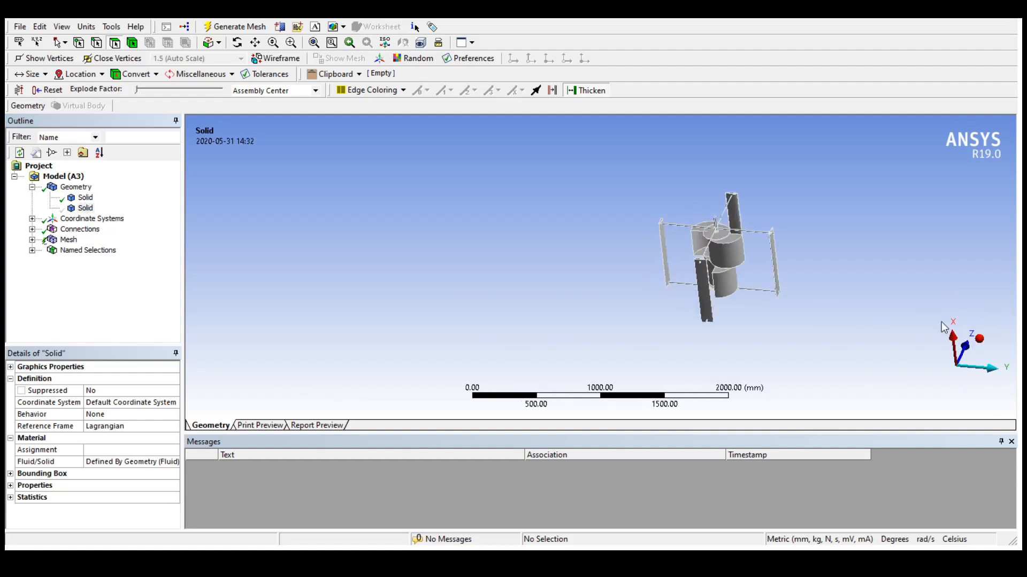
left_click_drag(731, 255, 632, 319)
left_click(979, 298)
mouse_move(704, 328)
left_mouse_down()
mouse_move(940, 321)
mouse_move(801, 339)
left_mouse_up()
left_click(897, 317)
left_click(801, 339)
middle_click_drag(939, 221, 812, 300)
scroll(779, 280, "up", 2)
scroll(779, 277, "down", 2)
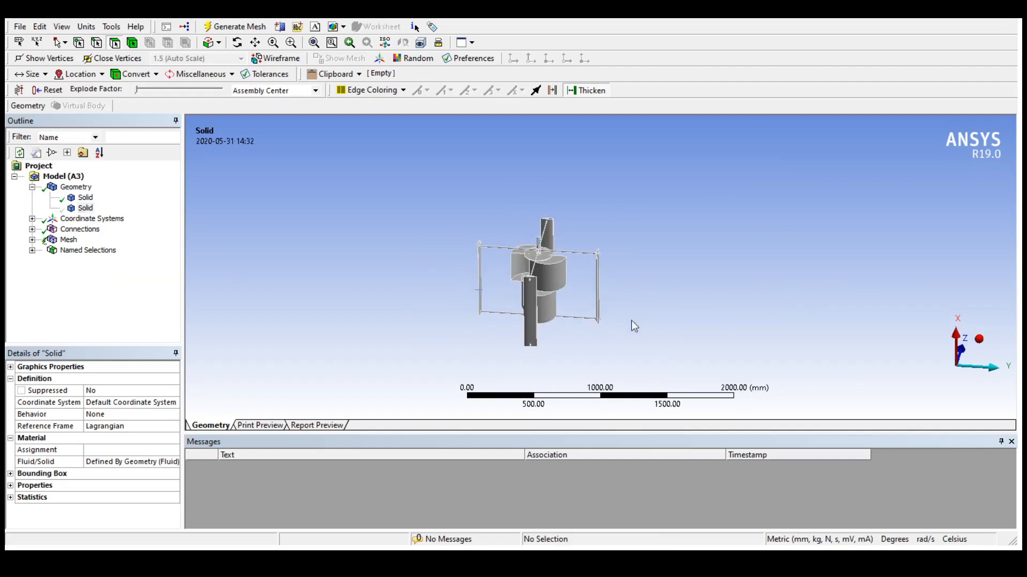
Highlight individual faces of the turbine's curved rotor buckets and vertical blades to examine them
scroll(668, 323, "up", 1)
left_click(672, 343)
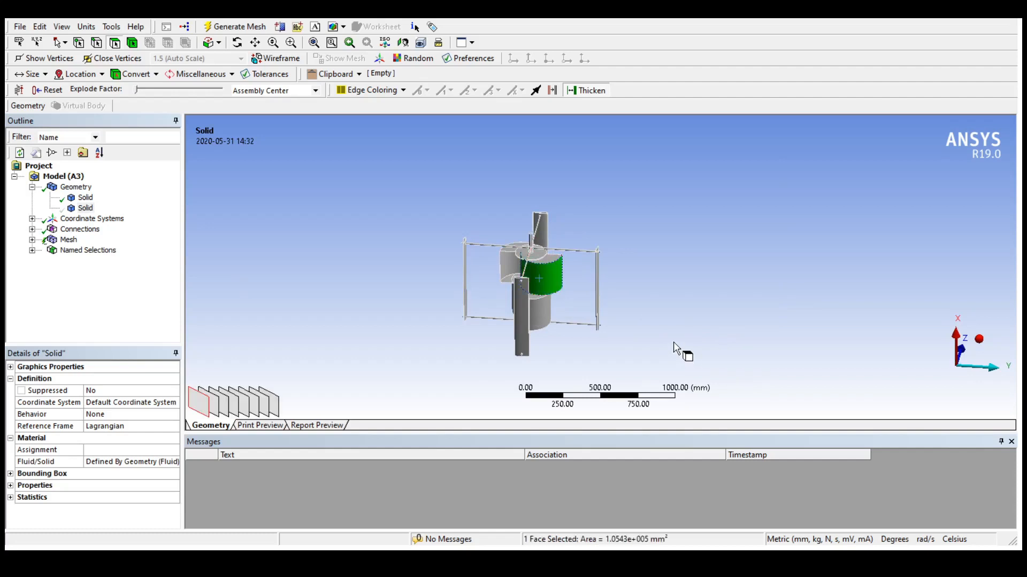
left_click(629, 380)
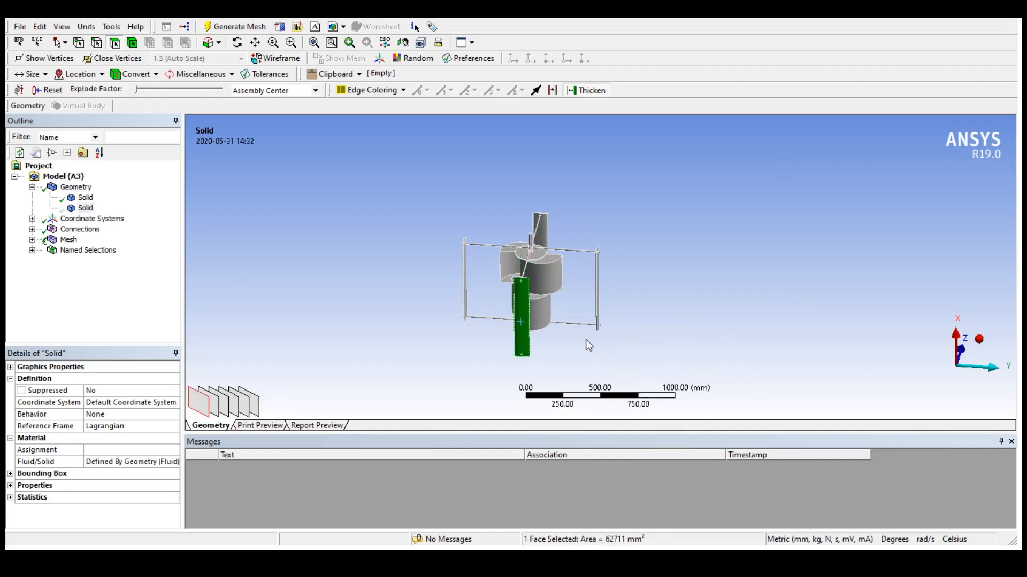
left_click(591, 355)
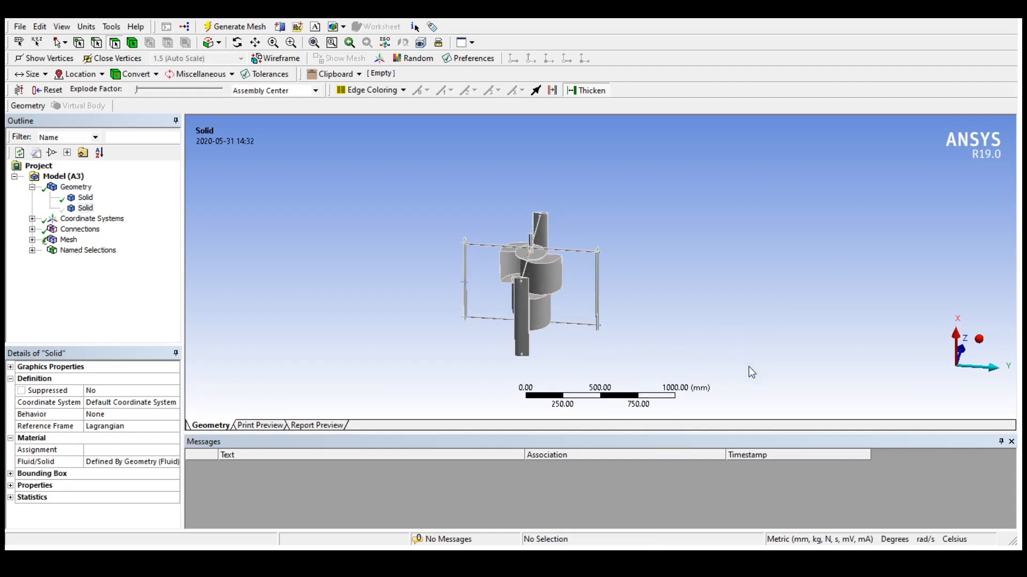
left_click(661, 319)
left_click(653, 321)
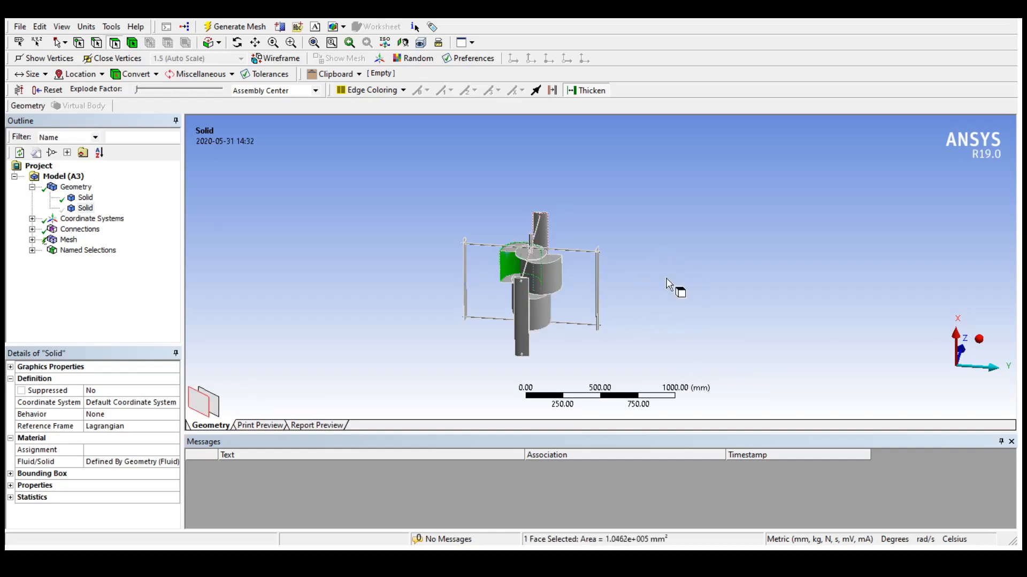
left_click(540, 225)
scroll(783, 379, "down", 1)
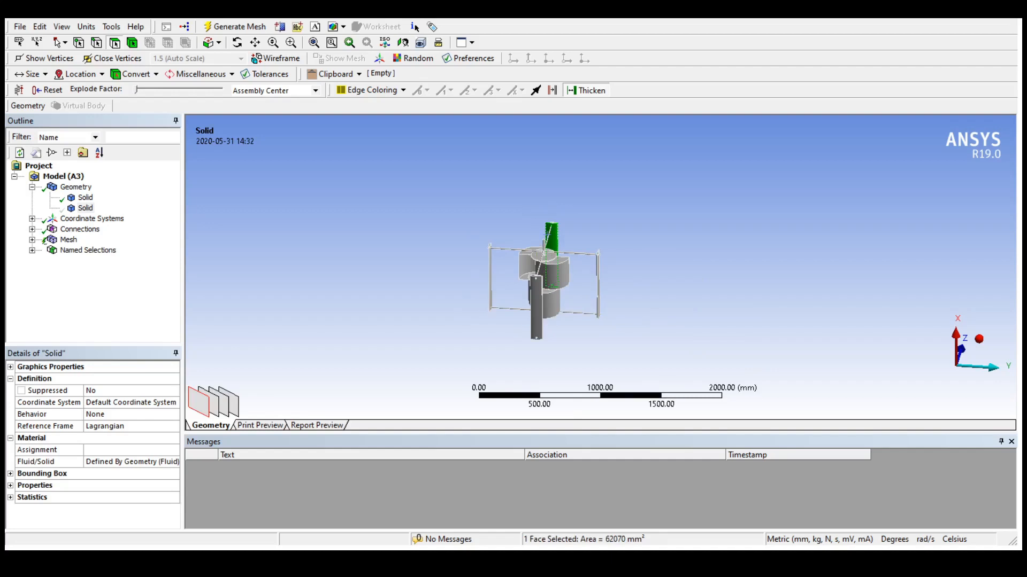
Open the existing Face Meshing control in the mesh and inspect its scoped face on the turbine
left_click(69, 241)
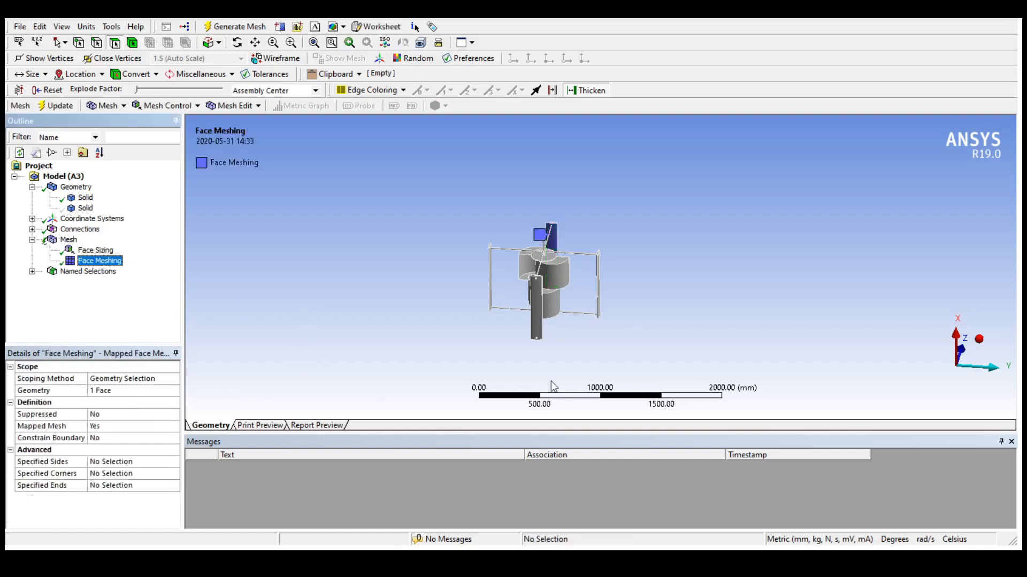
middle_click_drag(802, 354, 670, 394)
middle_click_drag(742, 365, 878, 294)
Highlight the outer faces of the two stacked rotor buckets and two vertical blades
left_click(526, 238)
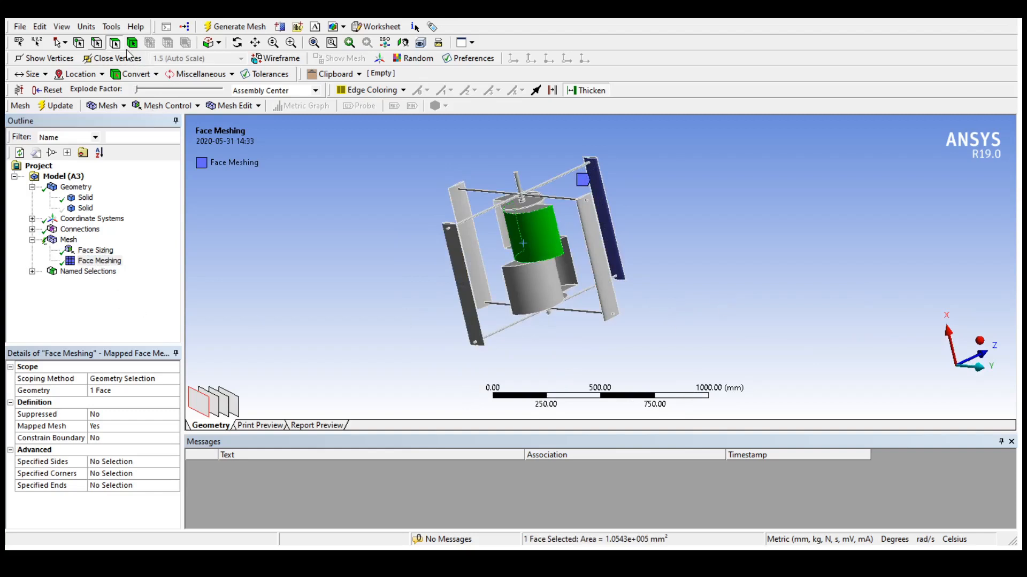
left_click(525, 290)
left_click(535, 235, "ctrl")
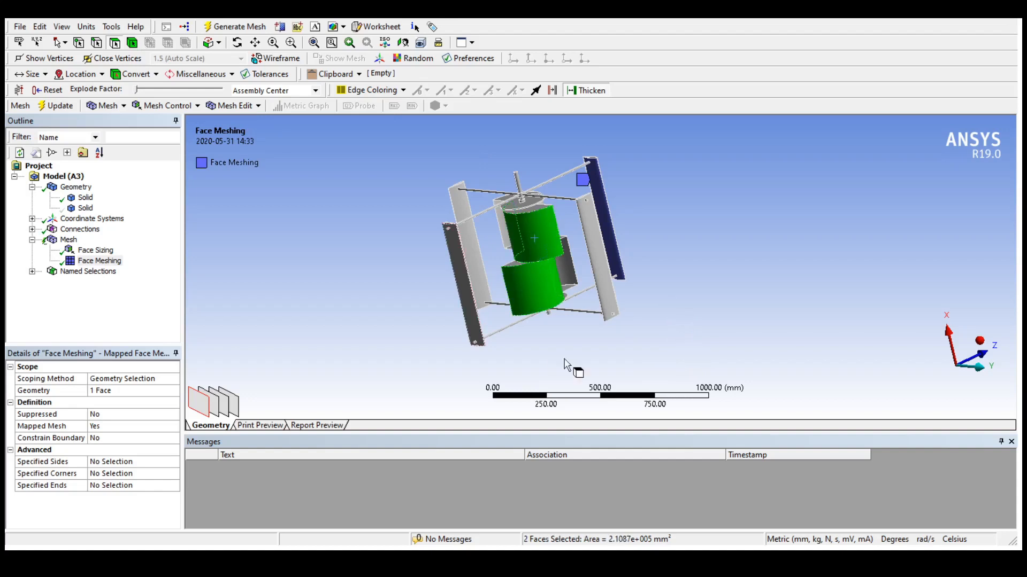
left_click(469, 293, "ctrl")
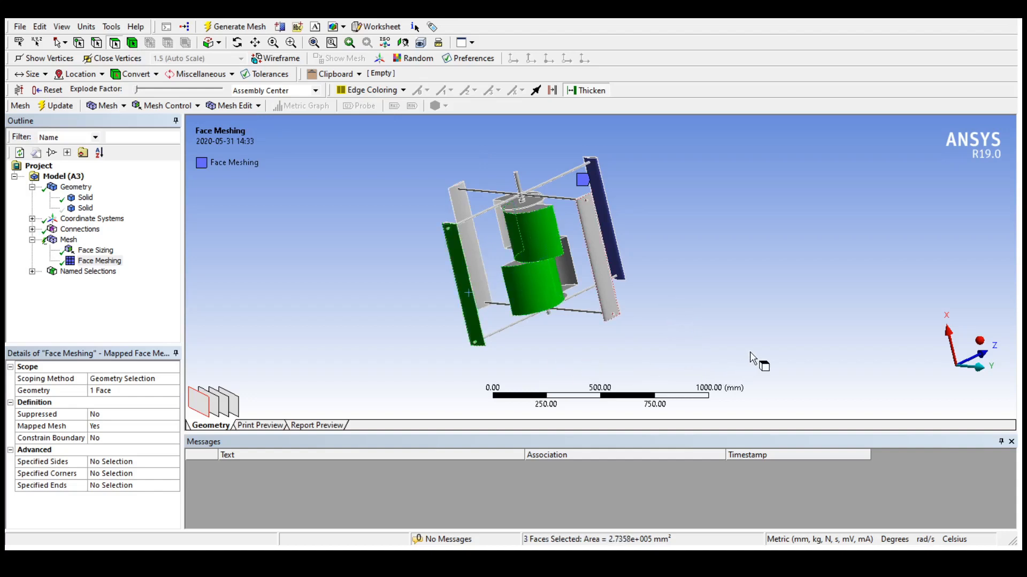
left_click(598, 257, "ctrl")
middle_click_drag(871, 350, 849, 394)
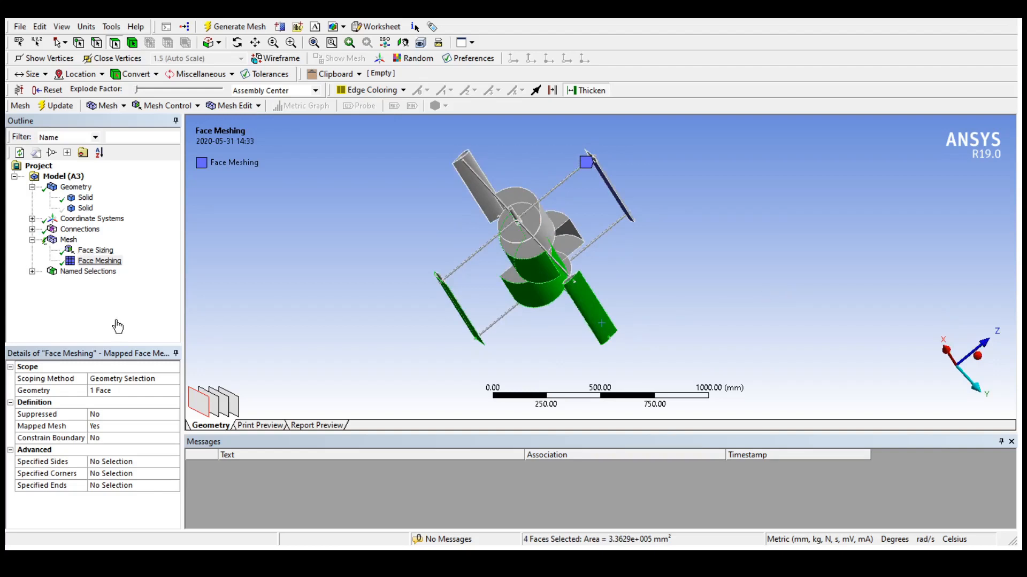
Open the existing Face Sizing control and examine its scoped rotor faces from several angles
key("Up")
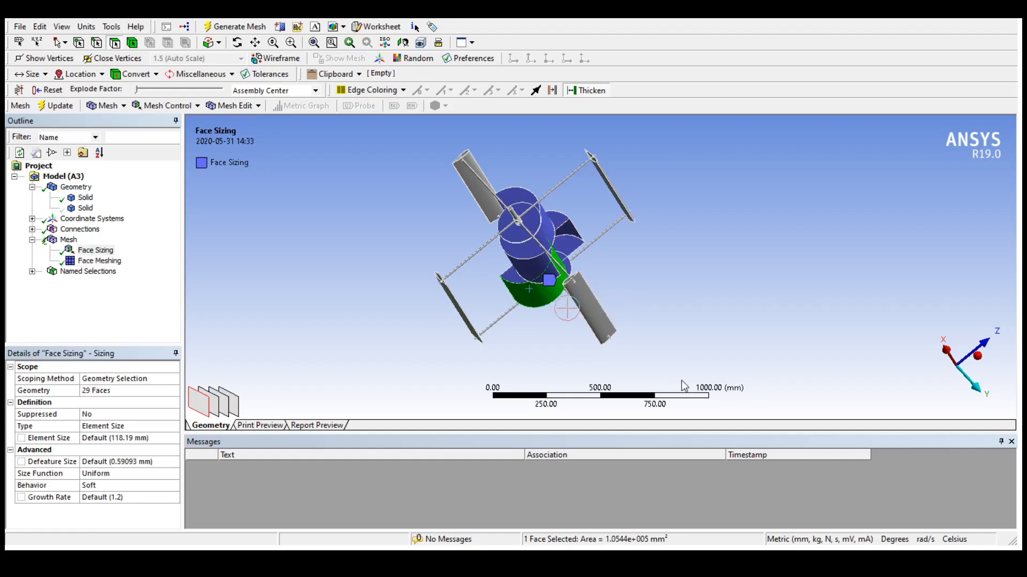
middle_click_drag(695, 388, 695, 390)
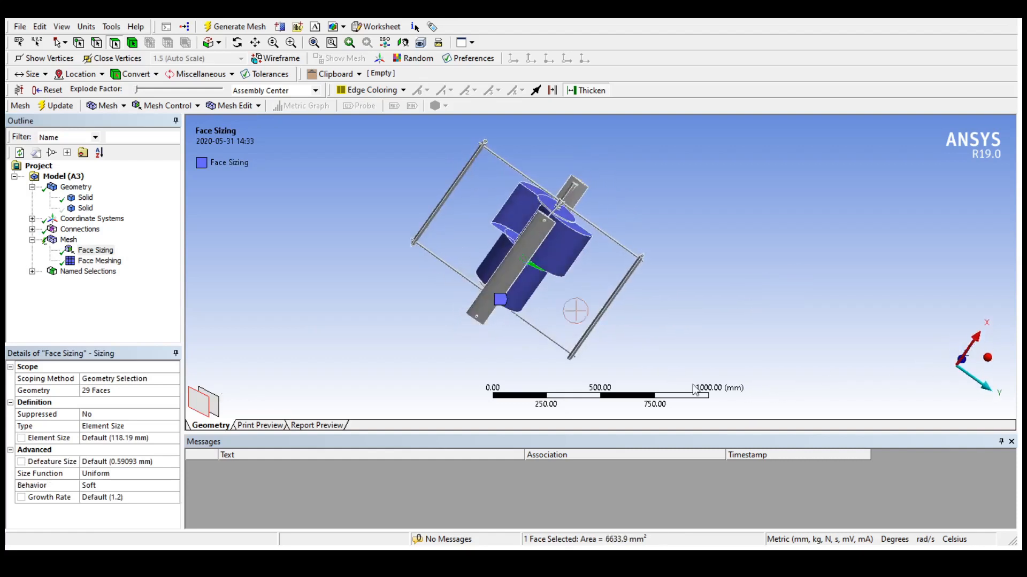
middle_click_drag(875, 283, 776, 299)
middle_click_drag(865, 313, 668, 364)
left_click(96, 251)
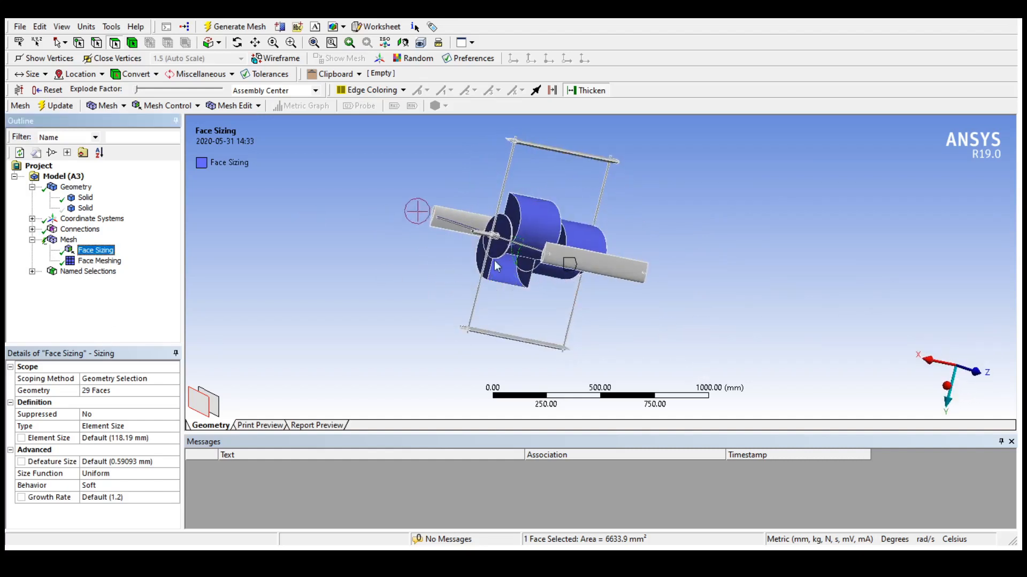
Highlight one face on each of the turbine's four vertical blades together
left_click(457, 219)
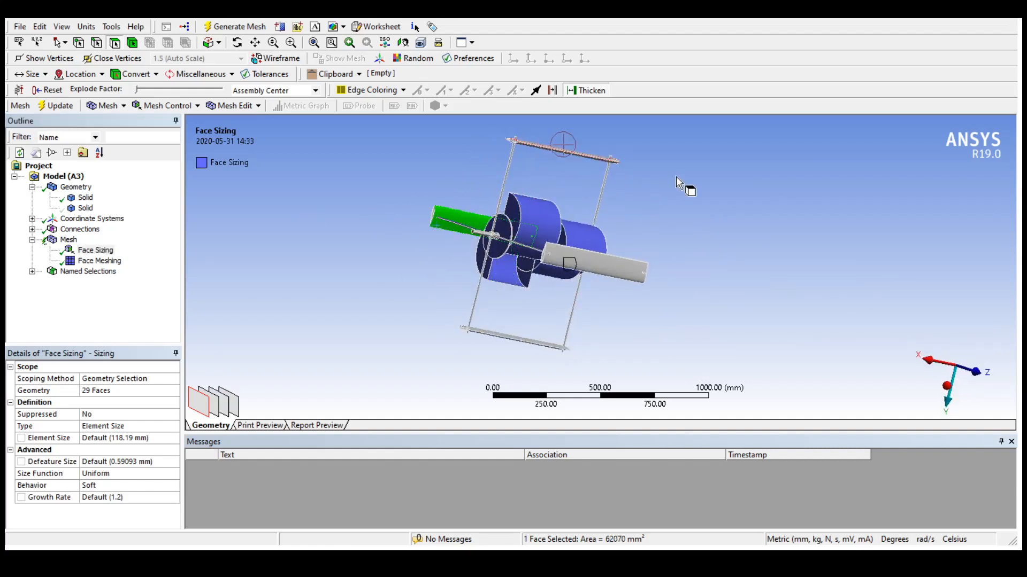
left_click(589, 265, "ctrl")
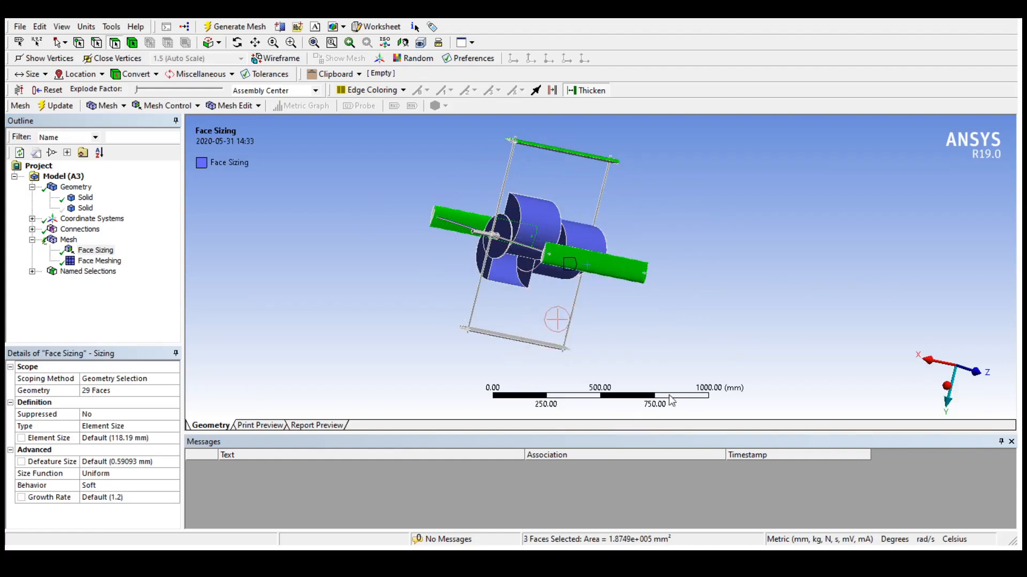
left_click(502, 337, "ctrl")
middle_click_drag(789, 395, 689, 256)
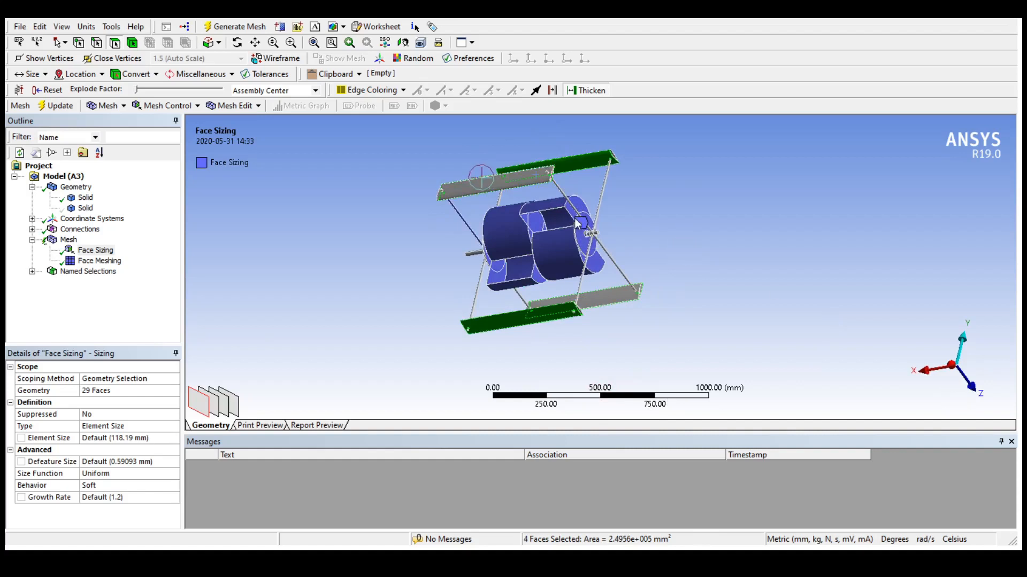
Add the opposite-side faces of the blades to the highlighted set and clear the whole selection
left_click(508, 183, "ctrl")
middle_click_drag(809, 312, 813, 339)
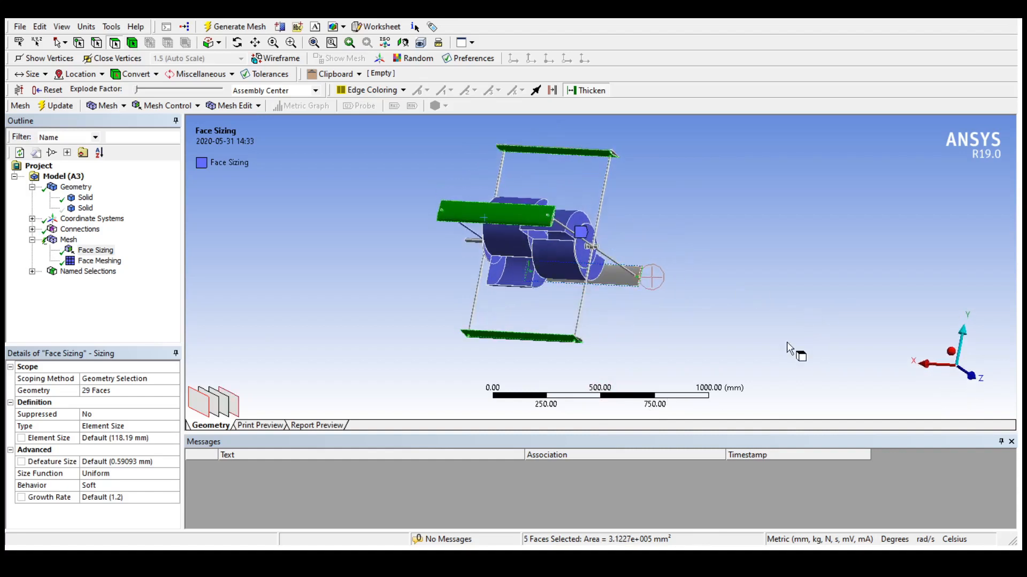
left_click(636, 276, "ctrl")
middle_click_drag(884, 299, 573, 371)
left_click(452, 287, "ctrl")
middle_click_drag(823, 331, 706, 328)
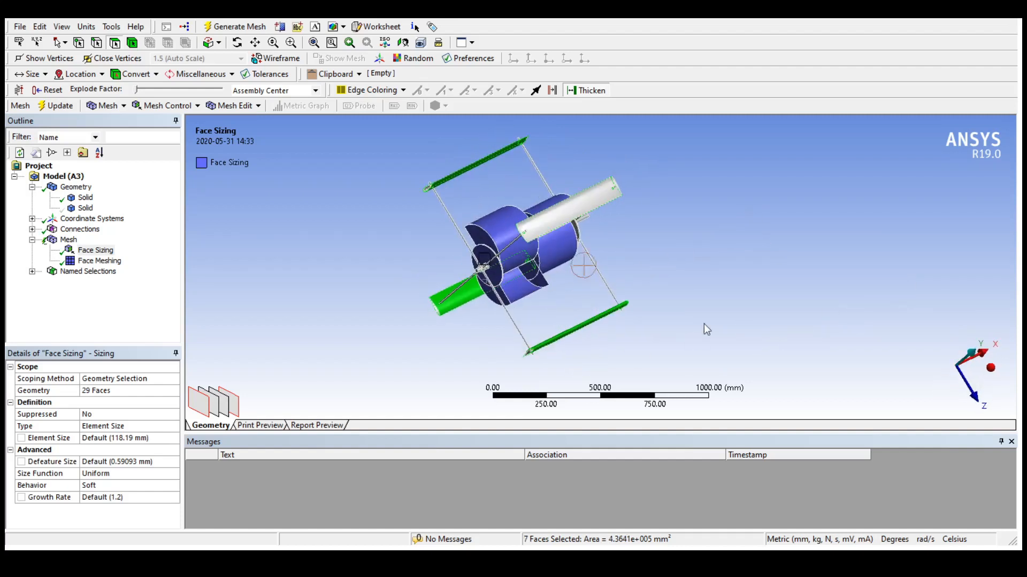
left_click(594, 202, "ctrl")
middle_click_drag(845, 261, 740, 278)
left_click(615, 229, "ctrl")
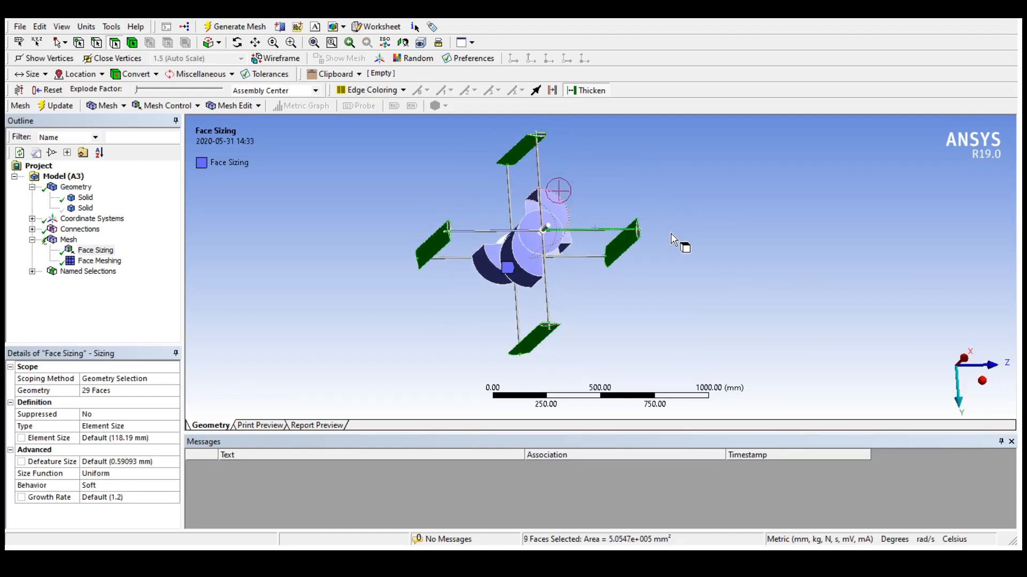
left_click(583, 285)
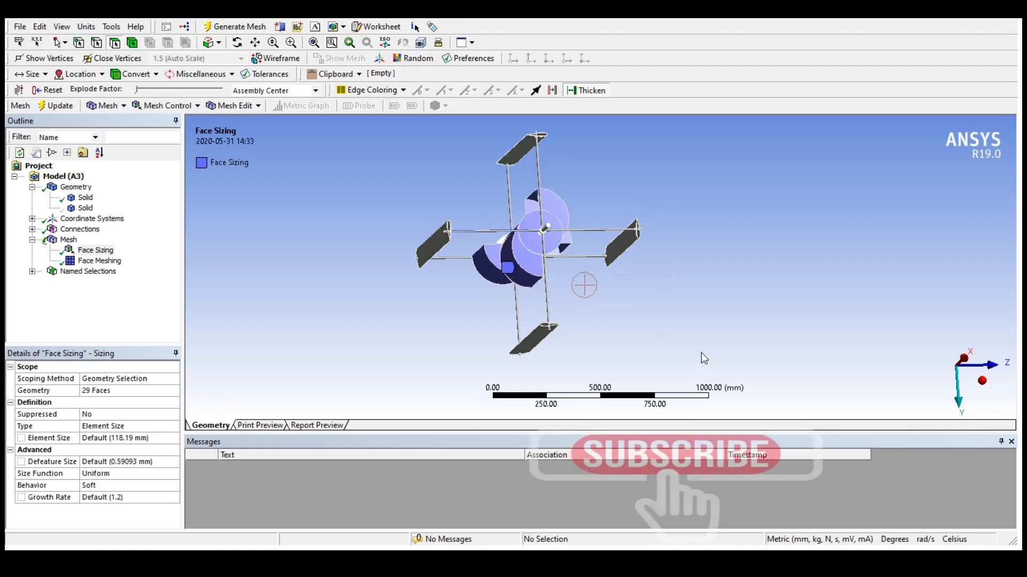
Highlight the visible faces of the four vertical blades again as a group
left_click(536, 340)
left_click(435, 244, "ctrl")
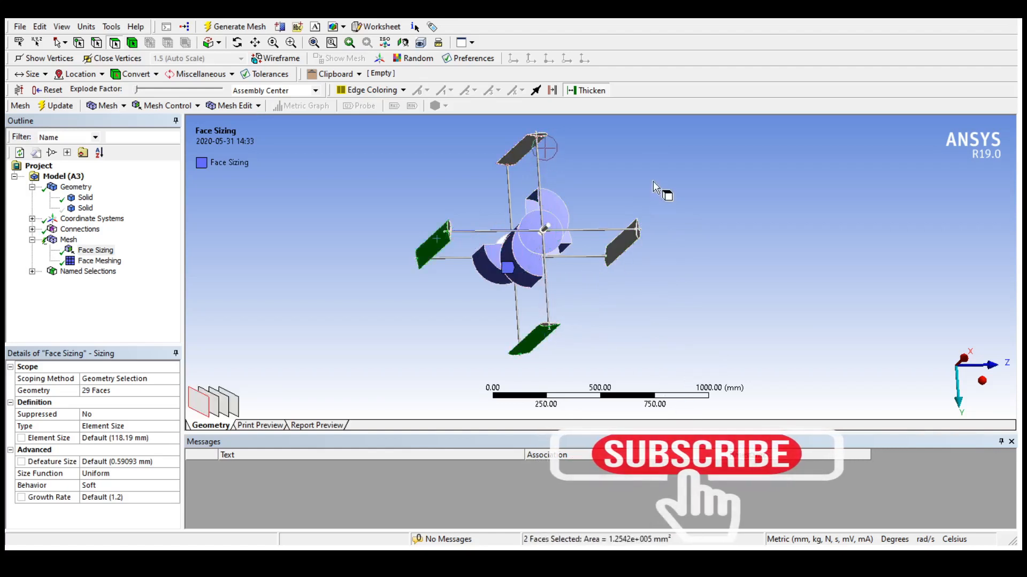
left_click(536, 147, "ctrl")
left_click(432, 245, "ctrl")
left_click(623, 243, "ctrl")
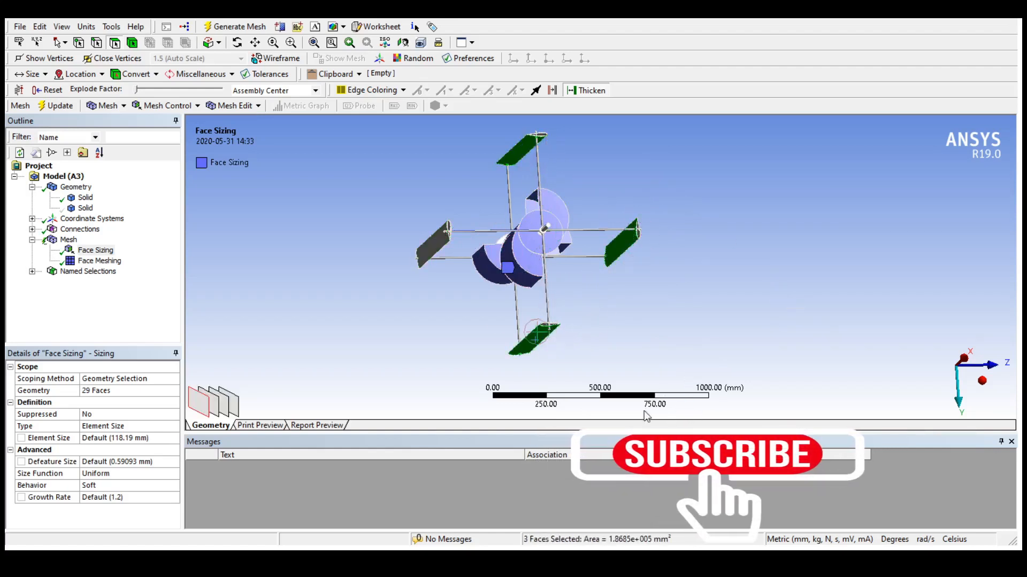
left_click(434, 243, "ctrl")
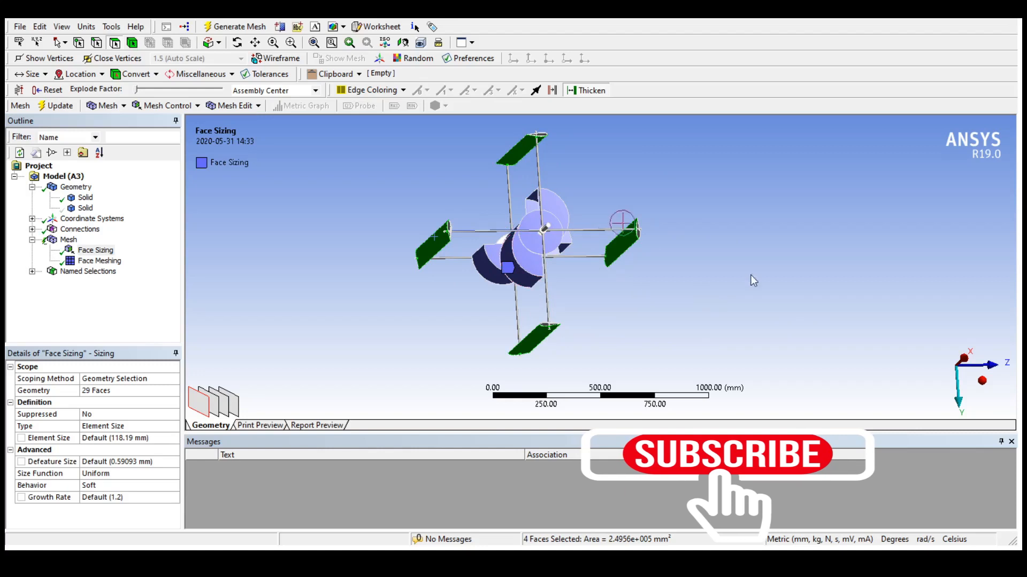
Try to generate the mesh for the windmill model
left_click(118, 313)
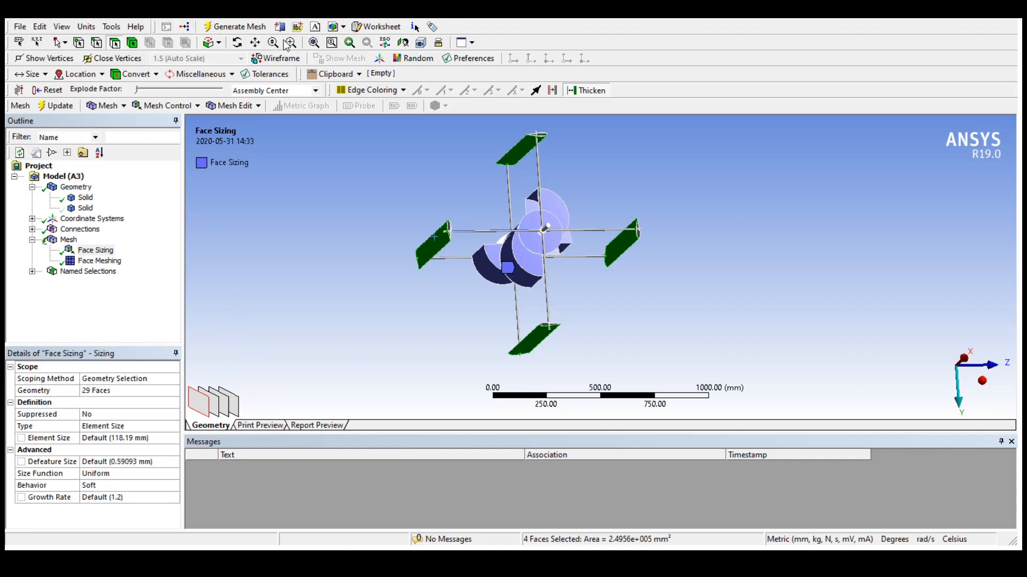
left_click(264, 27)
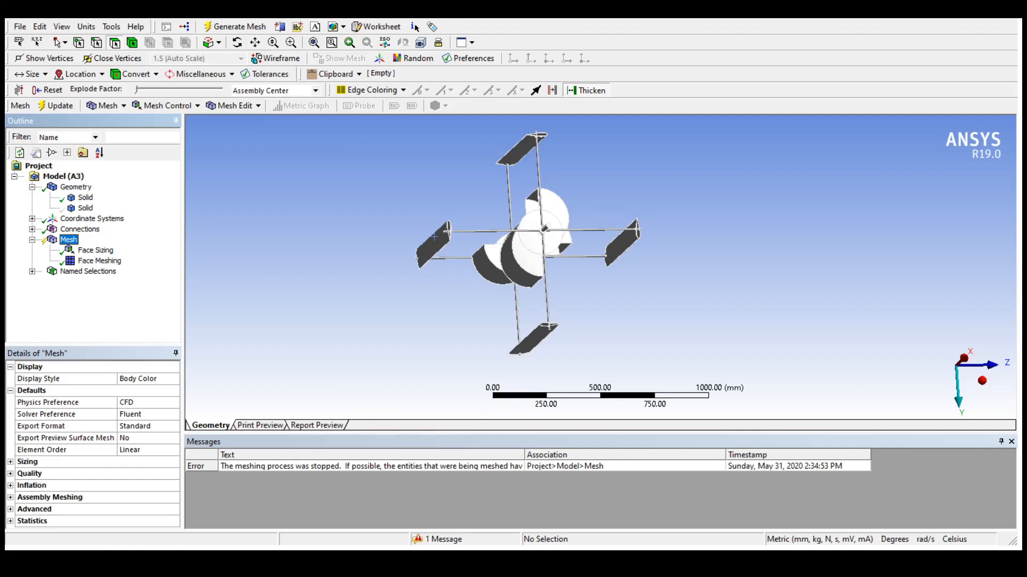
Show the hidden enclosure fluid body around the turbine again
scroll(785, 385, "up", 2)
scroll(789, 378, "down", 1)
middle_click_drag(818, 344, 588, 346)
left_click(85, 208)
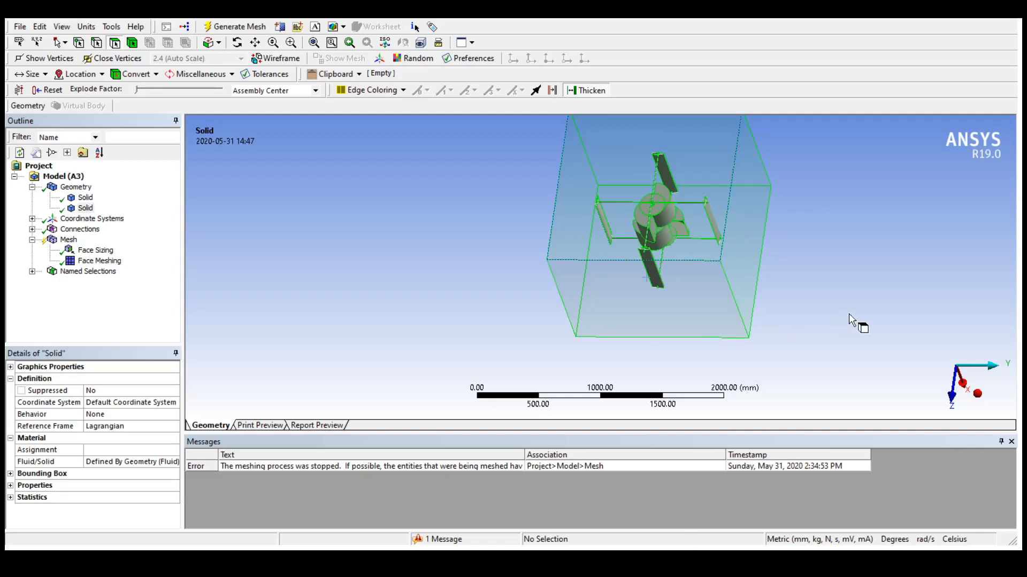
Highlight a large side face of the enclosure and its two opposite end faces one at a time
left_click(564, 234)
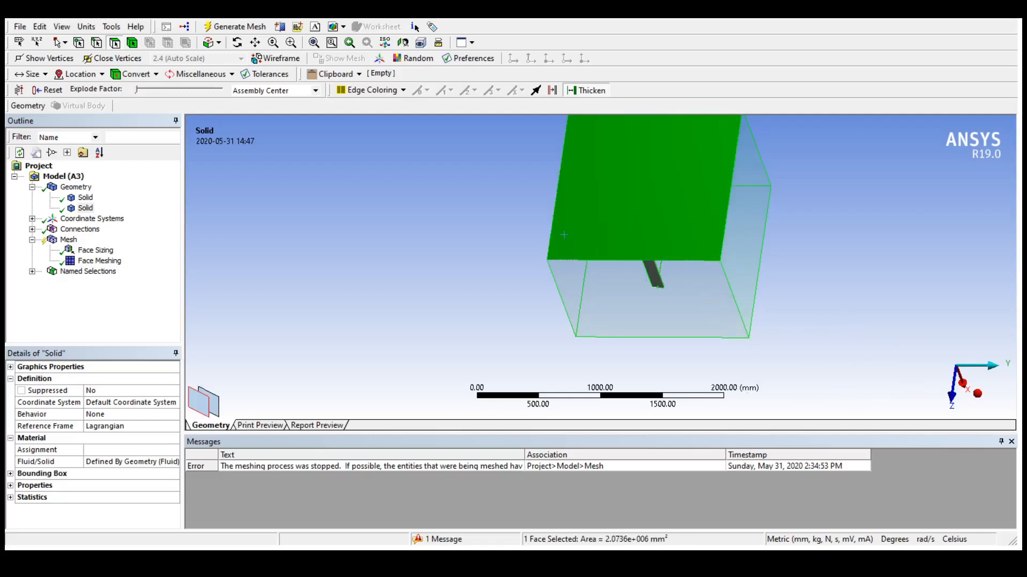
middle_click_drag(563, 235, 763, 339)
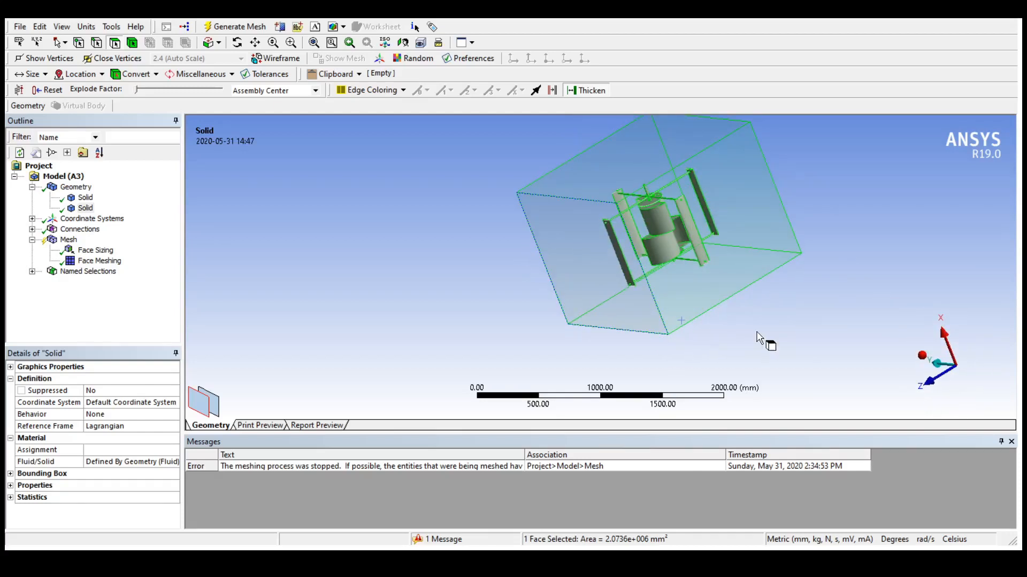
left_click(596, 271)
middle_click_drag(596, 271, 881, 282)
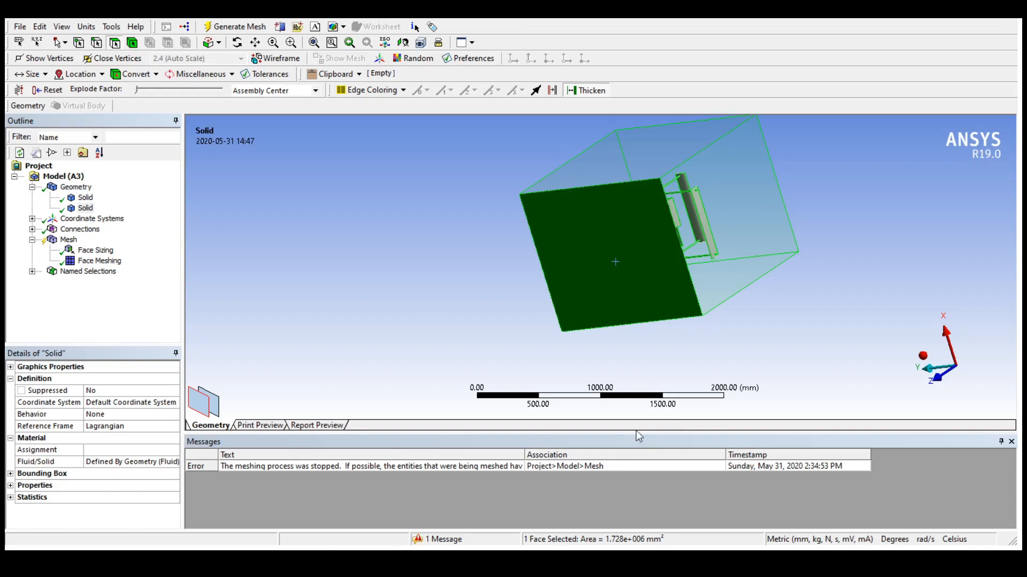
middle_click_drag(1005, 358, 807, 420)
left_click(746, 259)
middle_click_drag(967, 334, 1010, 374)
middle_click_drag(669, 342, 822, 234)
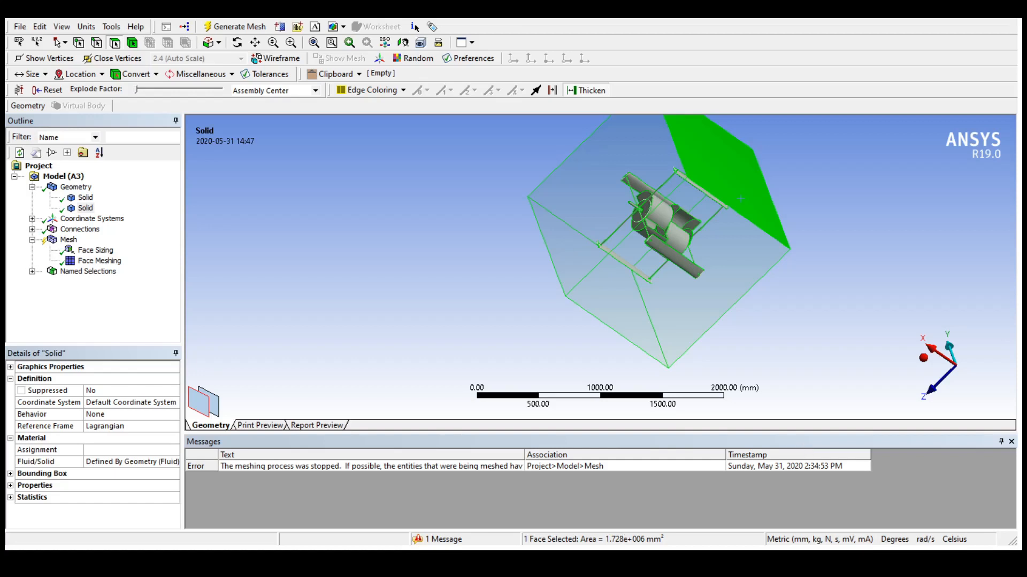
Highlight the four enclosure wall faces together, clear the selection and view the whole box
middle_click_drag(932, 445, 839, 408)
middle_click_drag(892, 314, 909, 236)
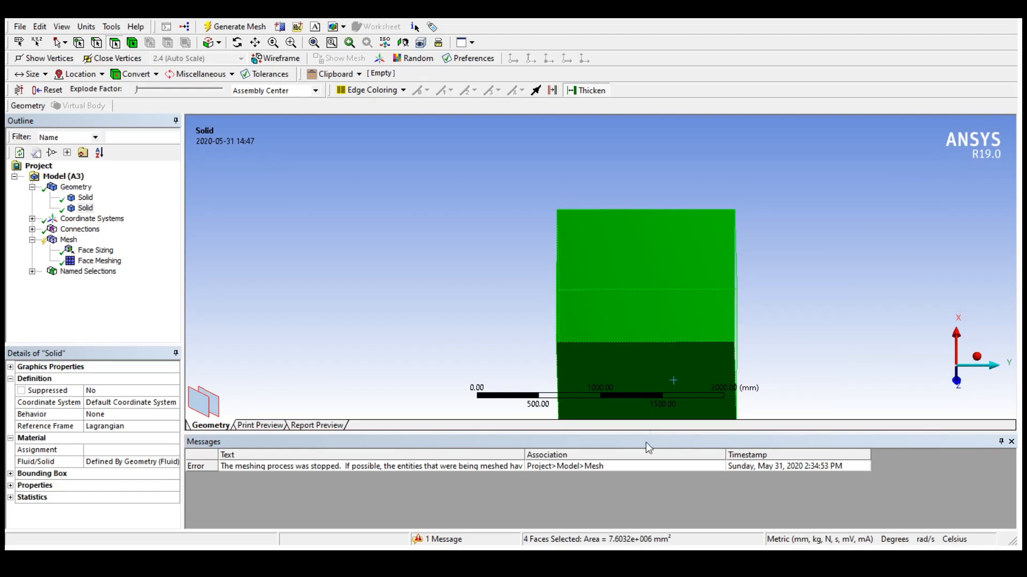
left_click(630, 470)
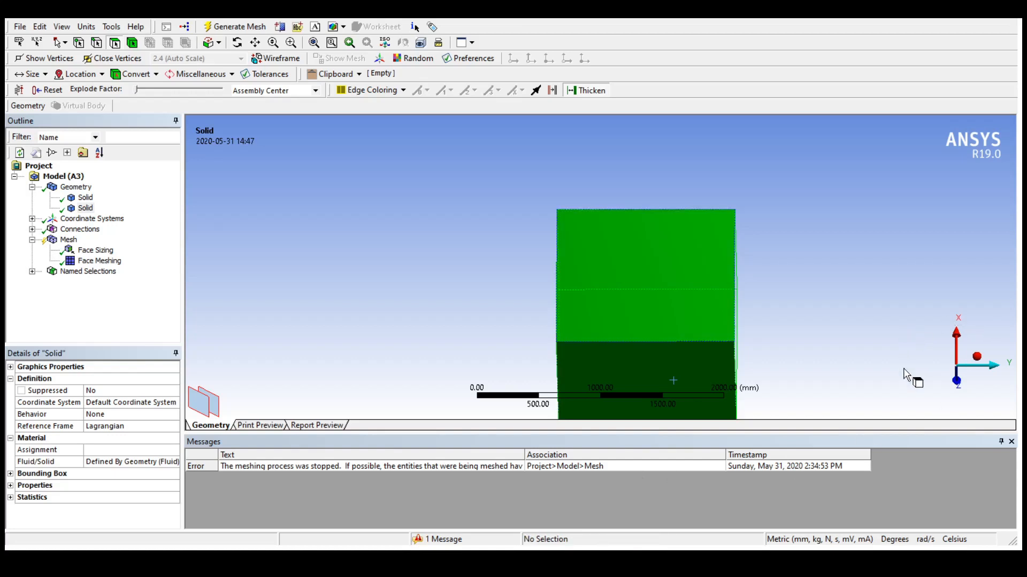
middle_click_drag(927, 408, 928, 344)
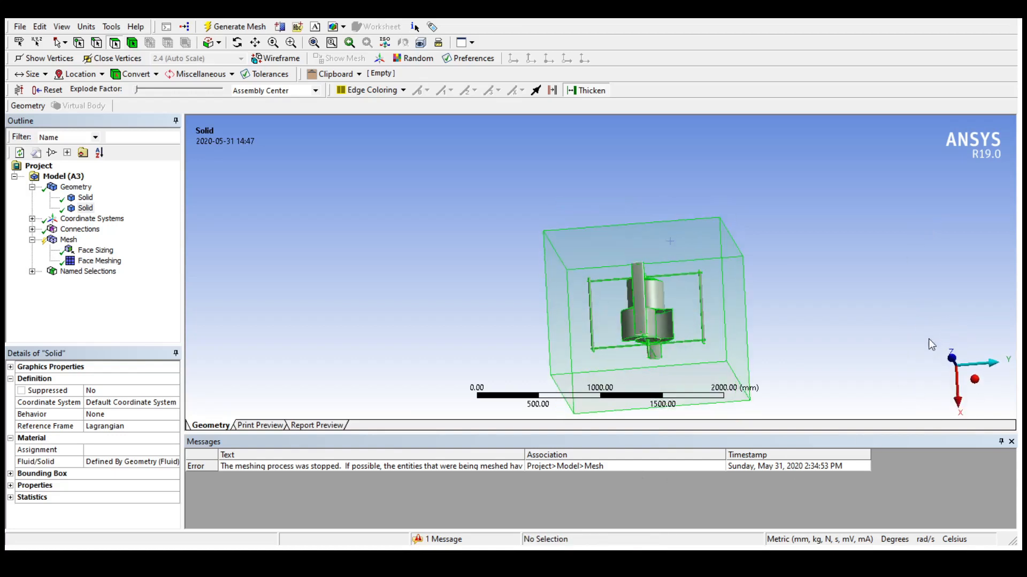
scroll(928, 344, "down", 2)
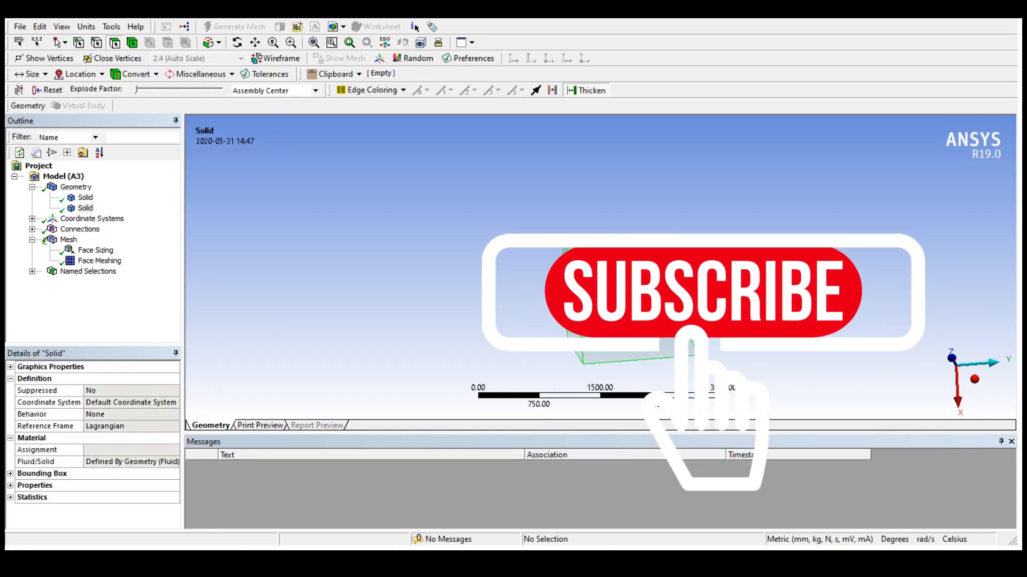
Review which enclosure faces belong to the Inlet, Outlet and Wall named selections
left_click(68, 240)
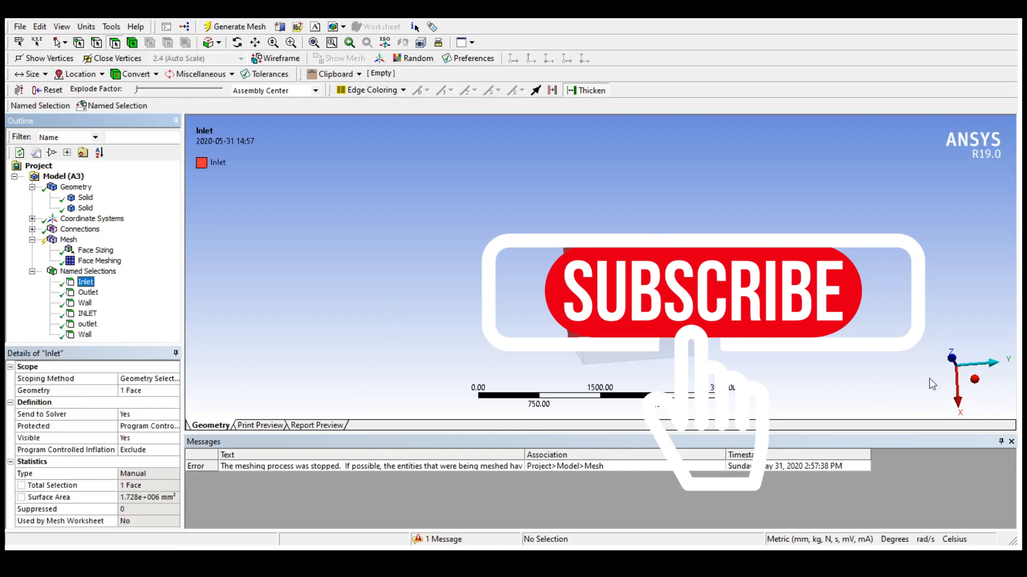
middle_click_drag(932, 384, 545, 371)
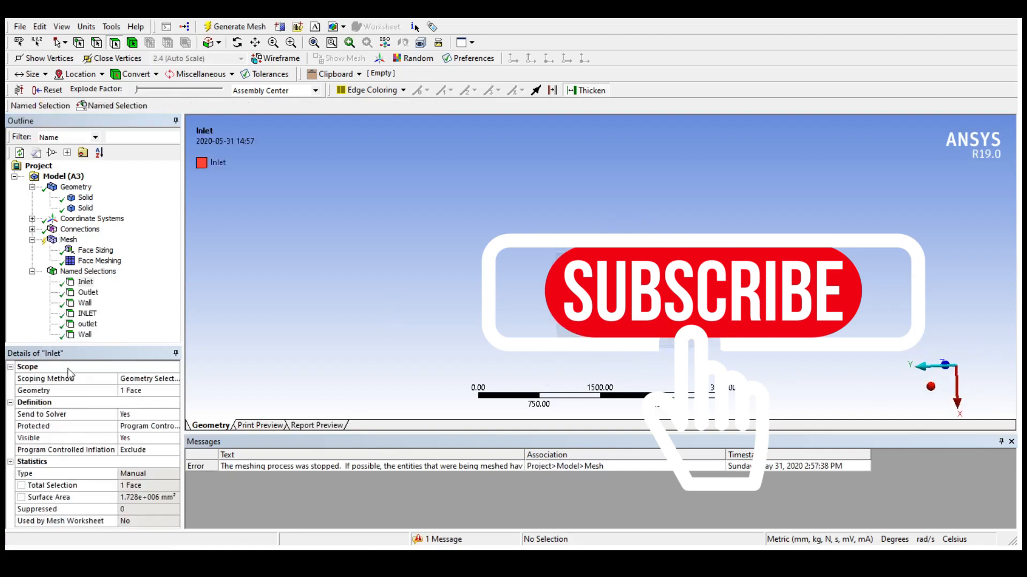
key("Down")
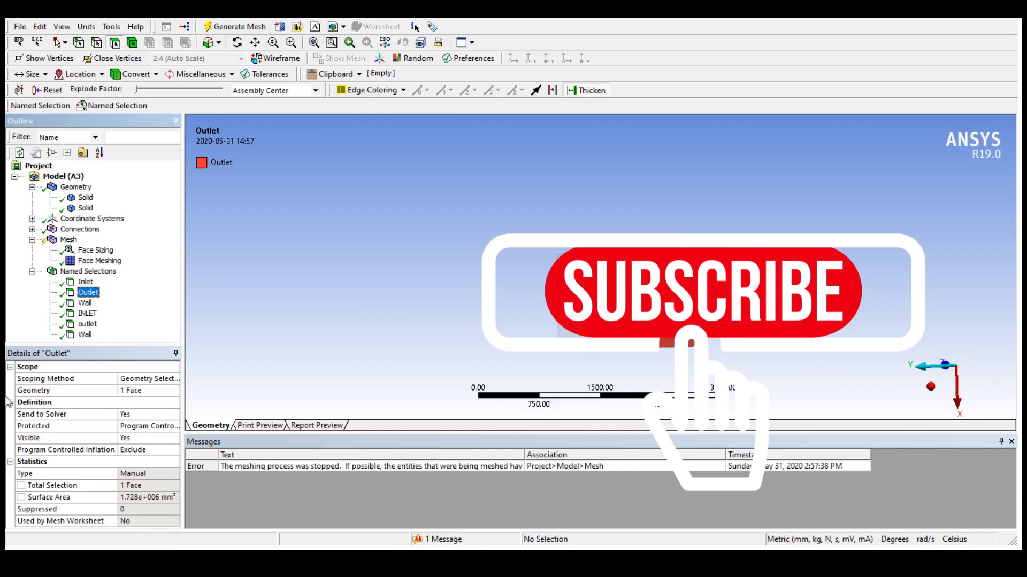
key("Down")
middle_click_drag(930, 313, 305, 313)
middle_click_drag(669, 384, 385, 313)
middle_click_drag(909, 299, 662, 171)
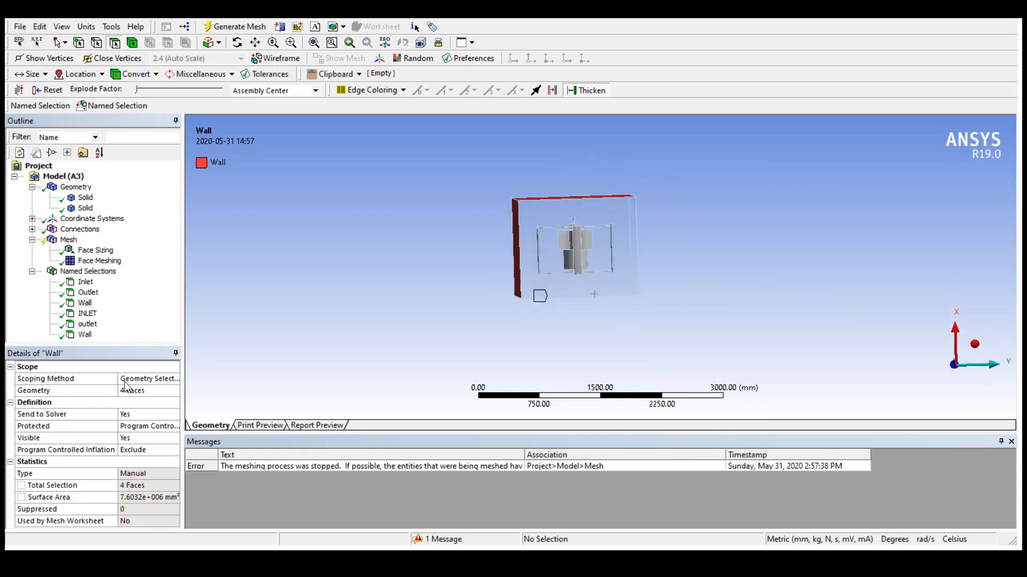
left_click(85, 282)
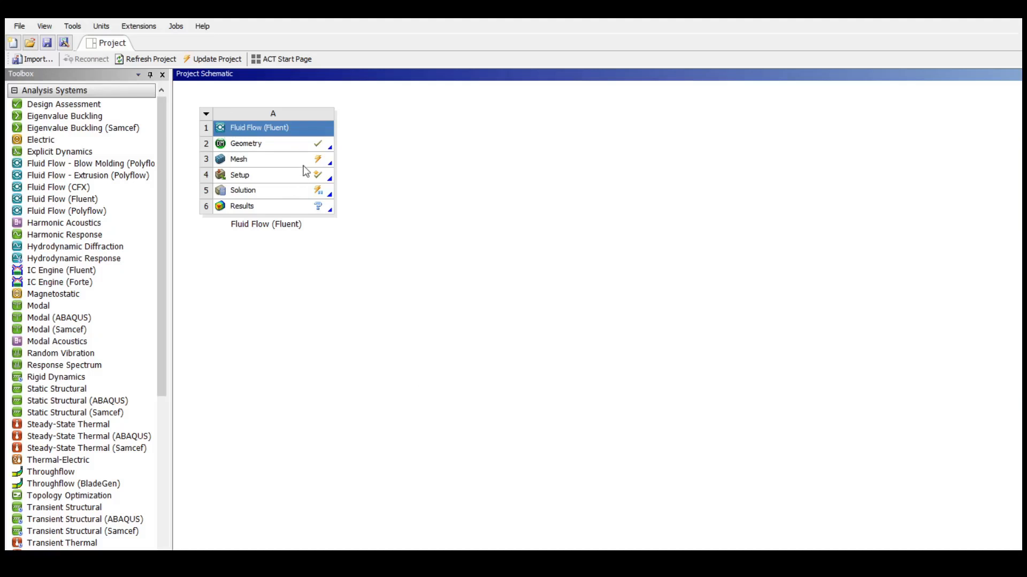
Switch to the Workbench project and open the Setup of the Fluid Flow (Fluent) system in Fluent
left_click(331, 175)
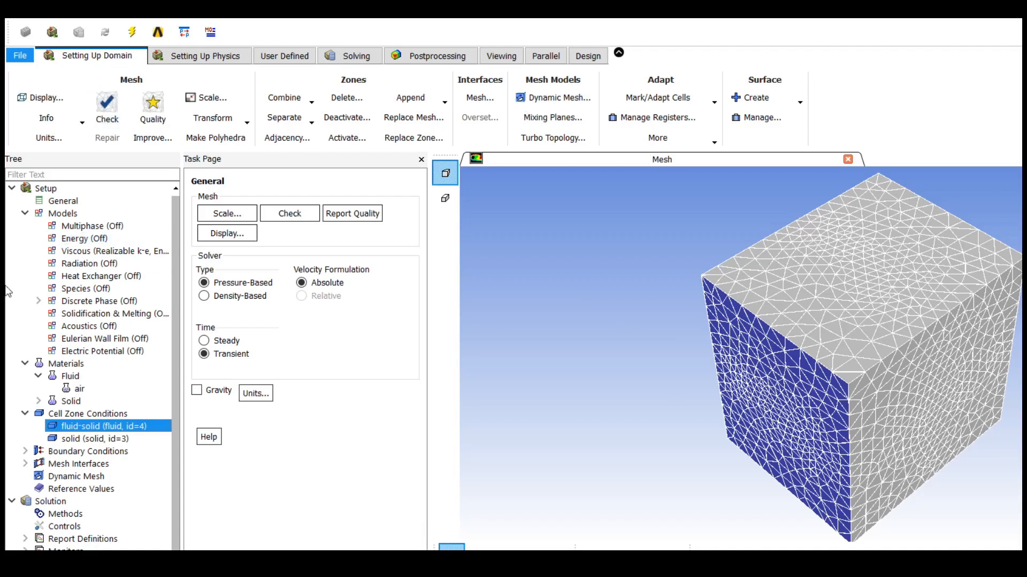
Open the general solver settings and choose Transient as the time option
left_click(89, 198)
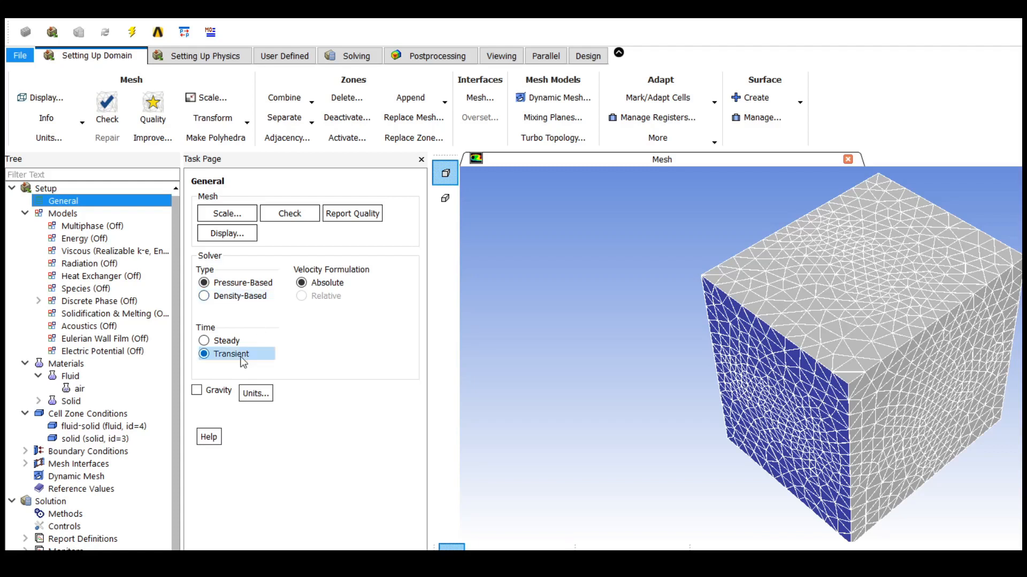
left_click(221, 340)
left_click(206, 354)
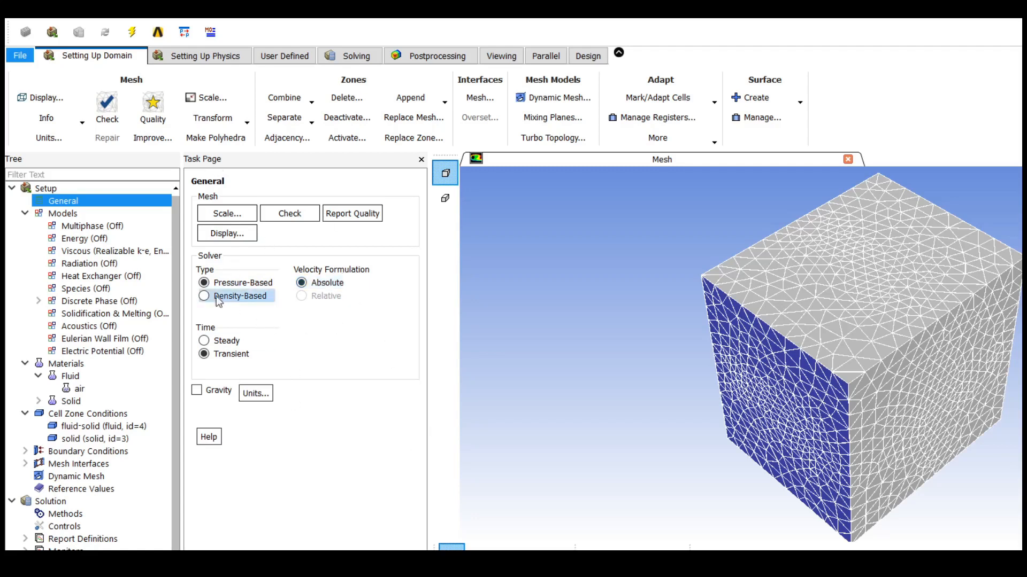
Review the list of physics models and select the Viscous model
left_click(63, 214)
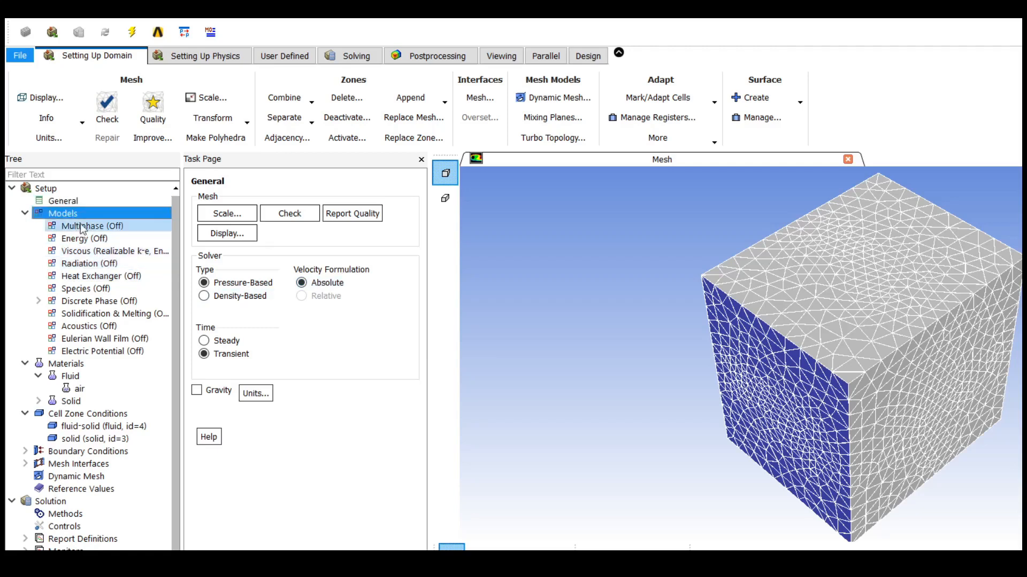
left_click(25, 213)
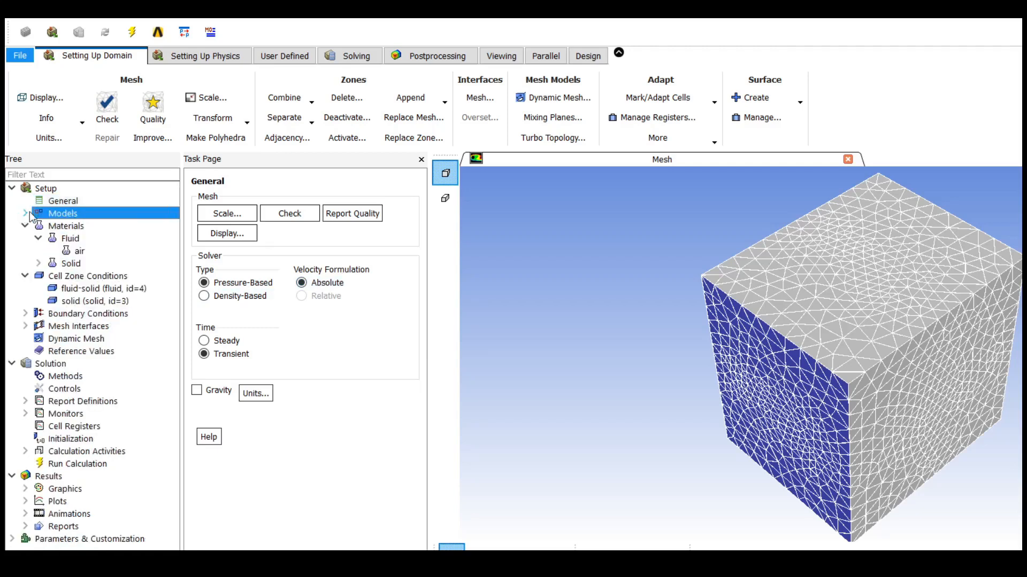
left_click(25, 214)
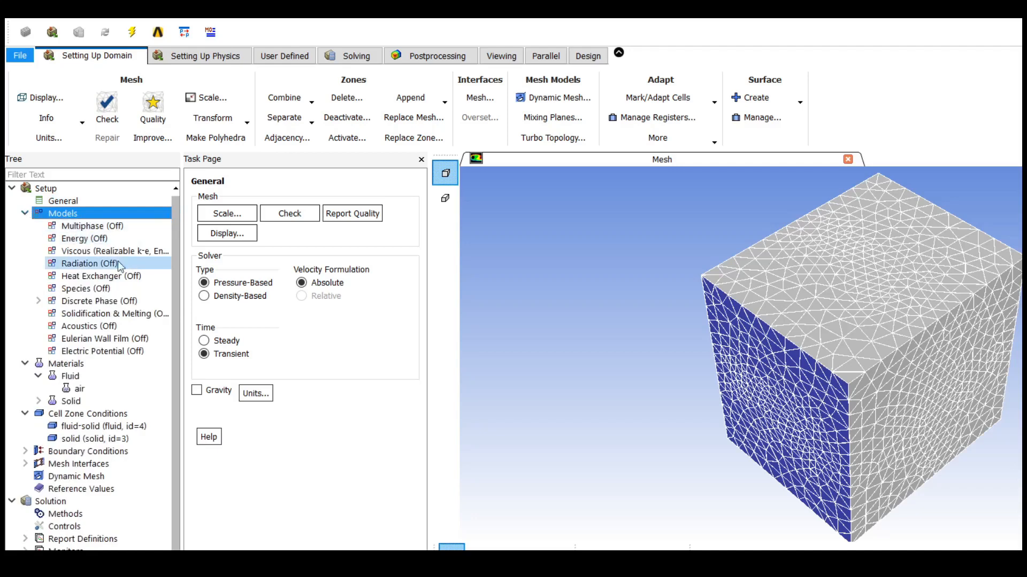
left_click(95, 252)
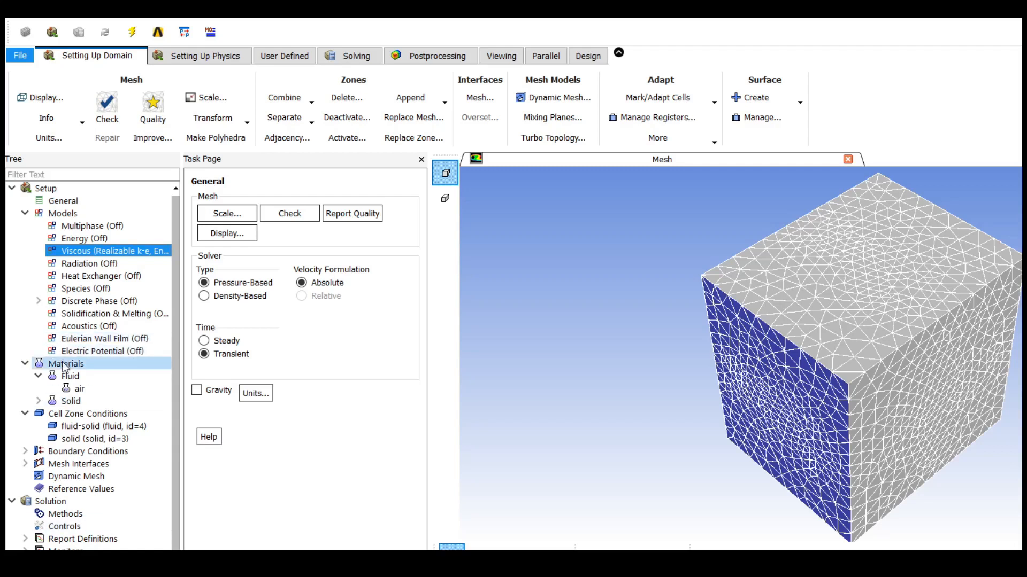
Review the materials defined for the case and select air under the fluid materials
left_click(24, 365)
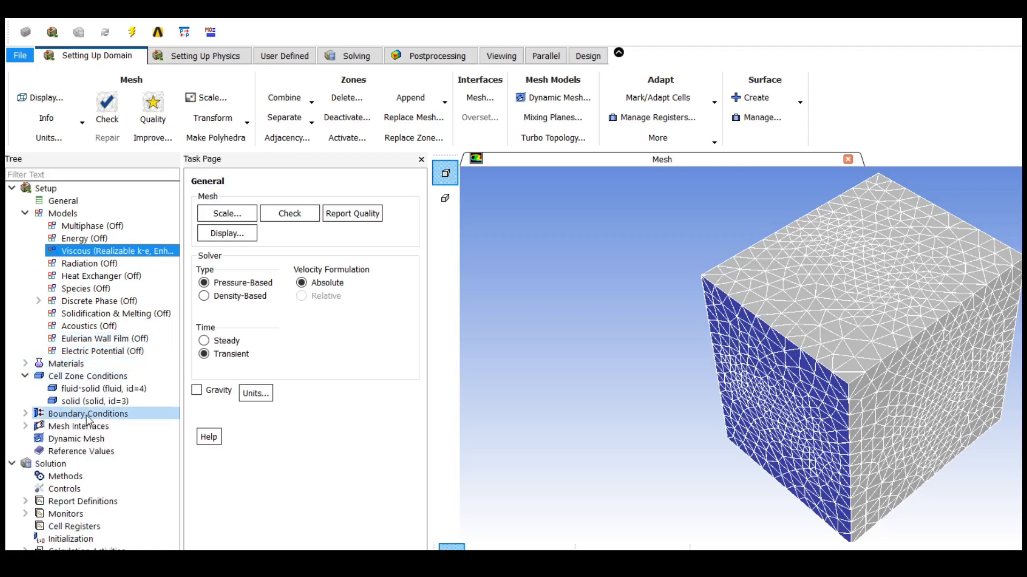
left_click(25, 364)
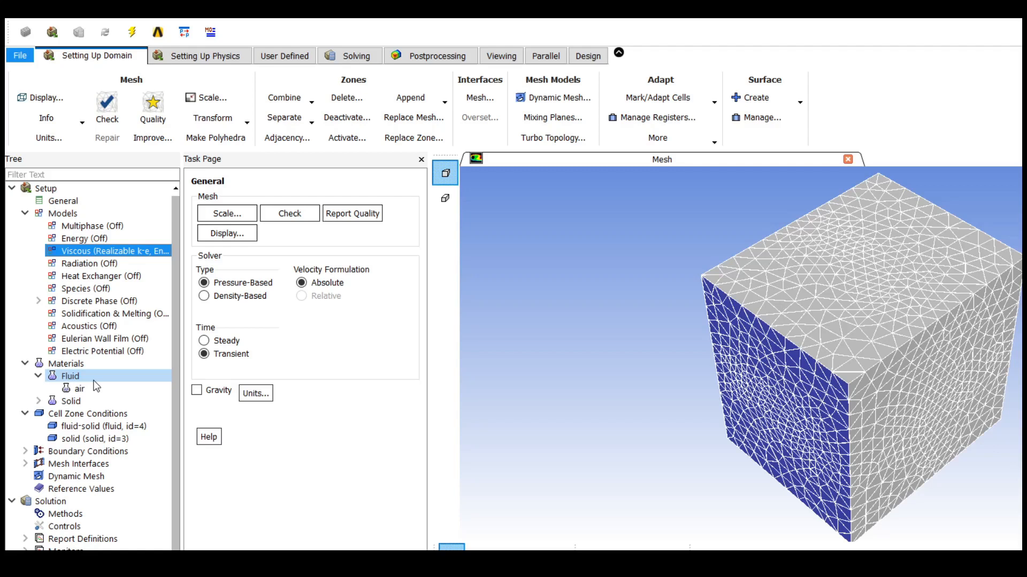
left_click(39, 377)
left_click(75, 377)
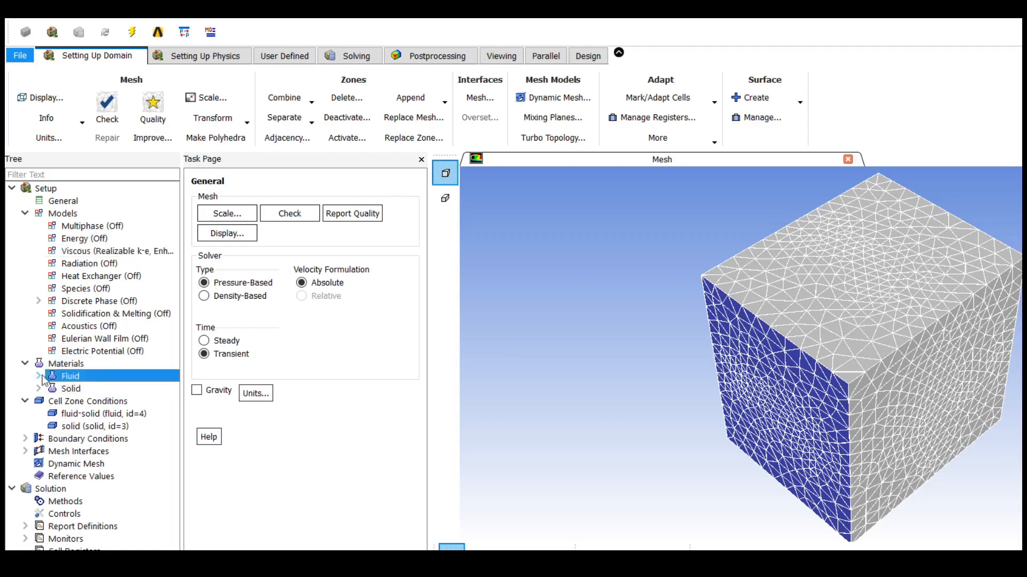
left_click(39, 377)
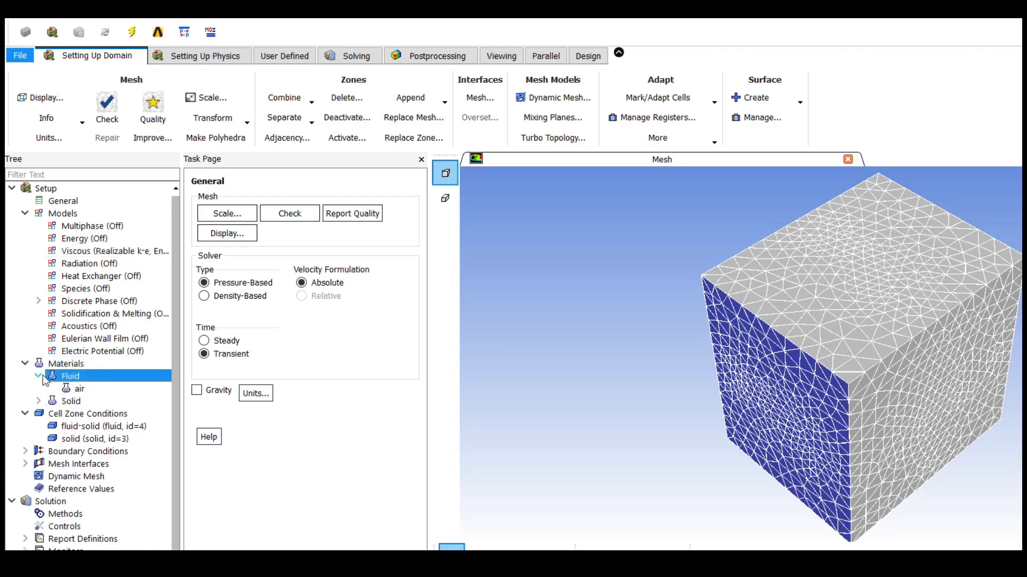
left_click(95, 389)
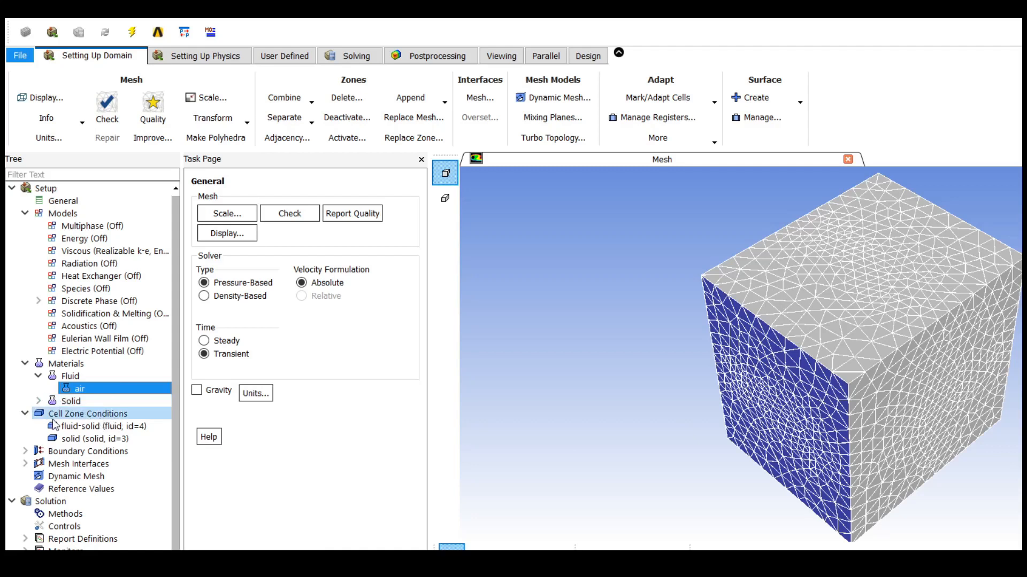
Review the cell zone conditions and open the settings of the fluid-solid zone
left_click(24, 413)
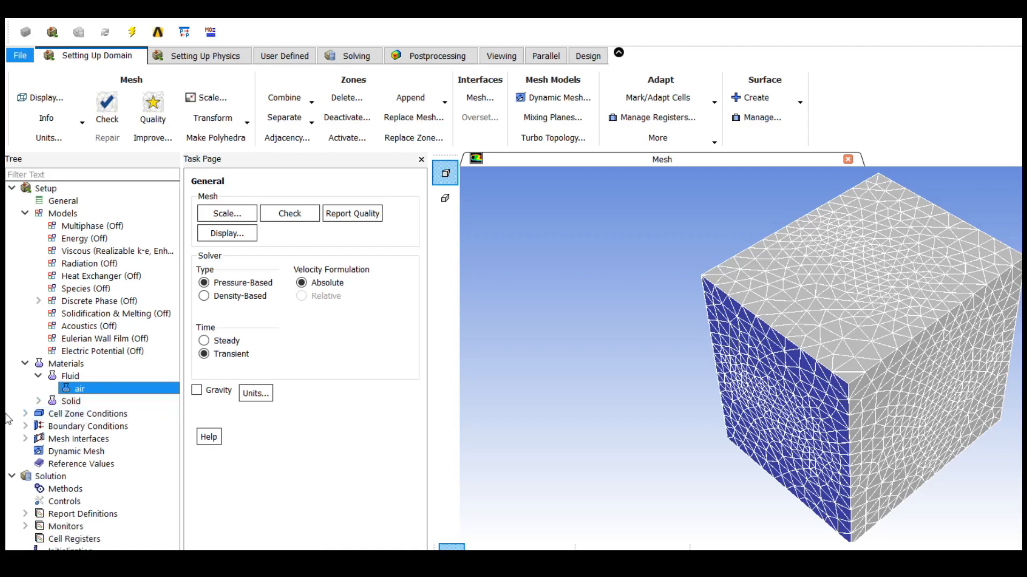
left_click(25, 413)
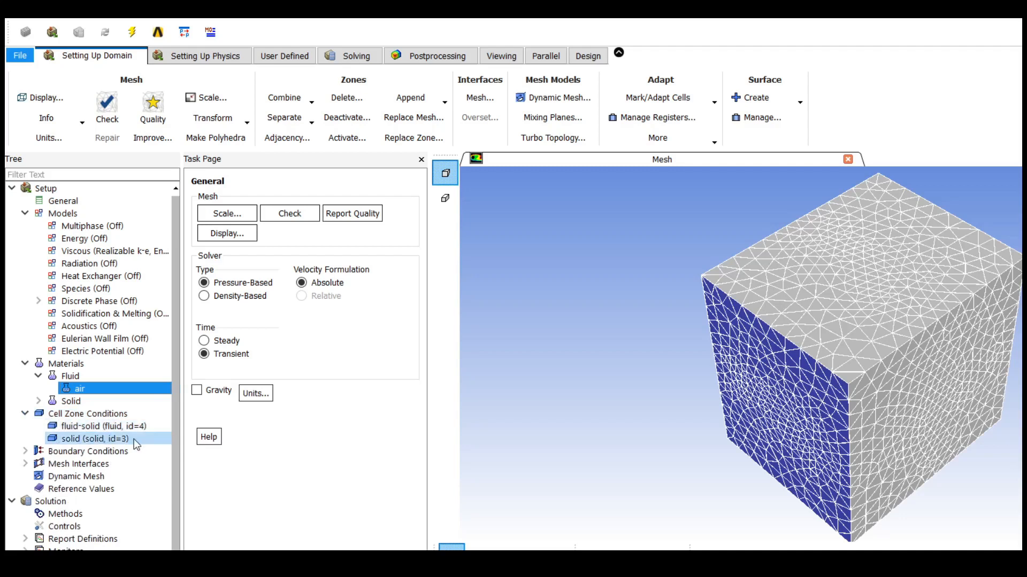
double_click(136, 426)
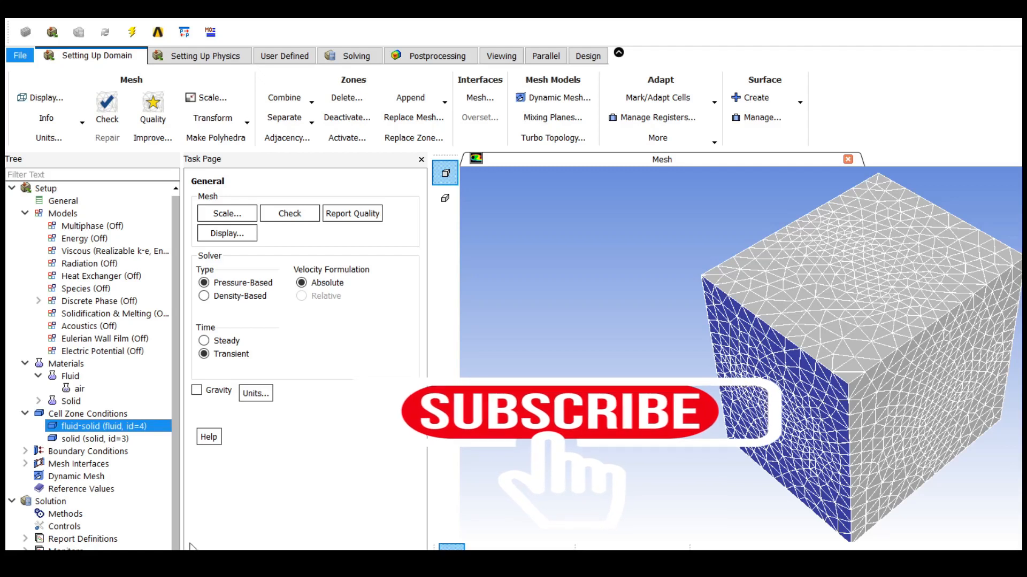
Set the inlet zone's boundary type to velocity-inlet and check the outlet zone's boundary type
left_click(25, 452)
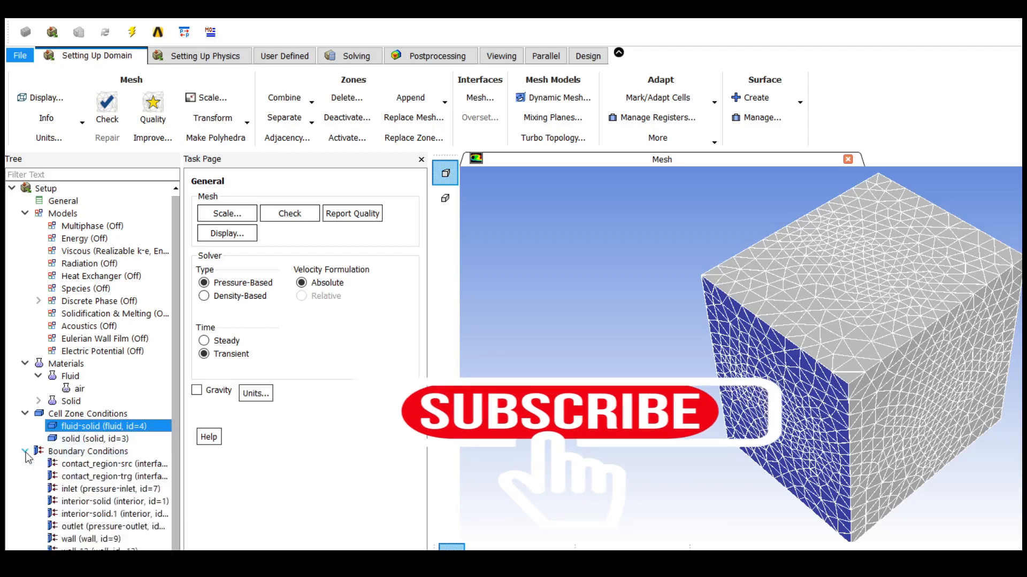
left_click(88, 465)
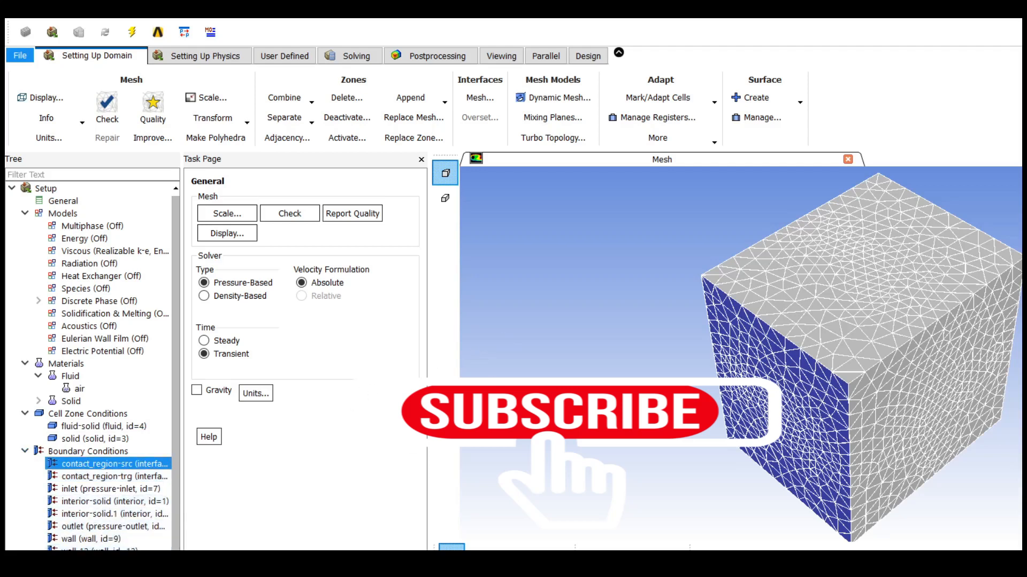
double_click(30, 450)
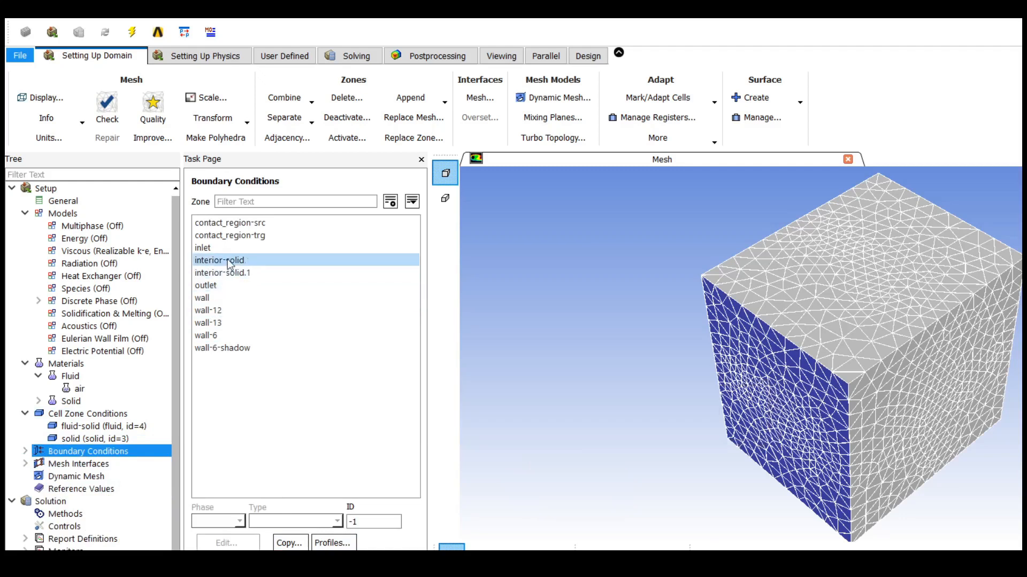
left_click(233, 246)
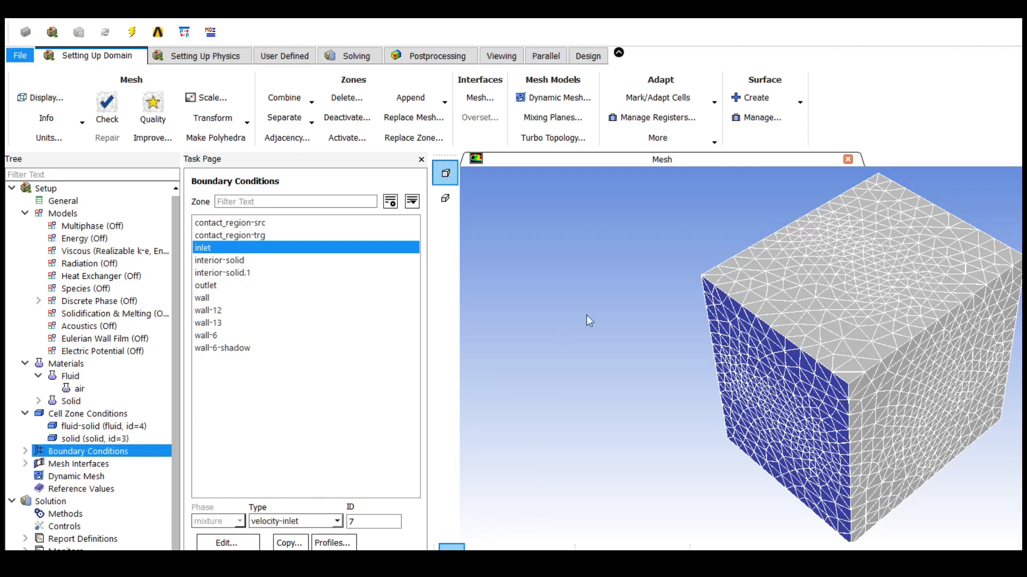
left_click(233, 286)
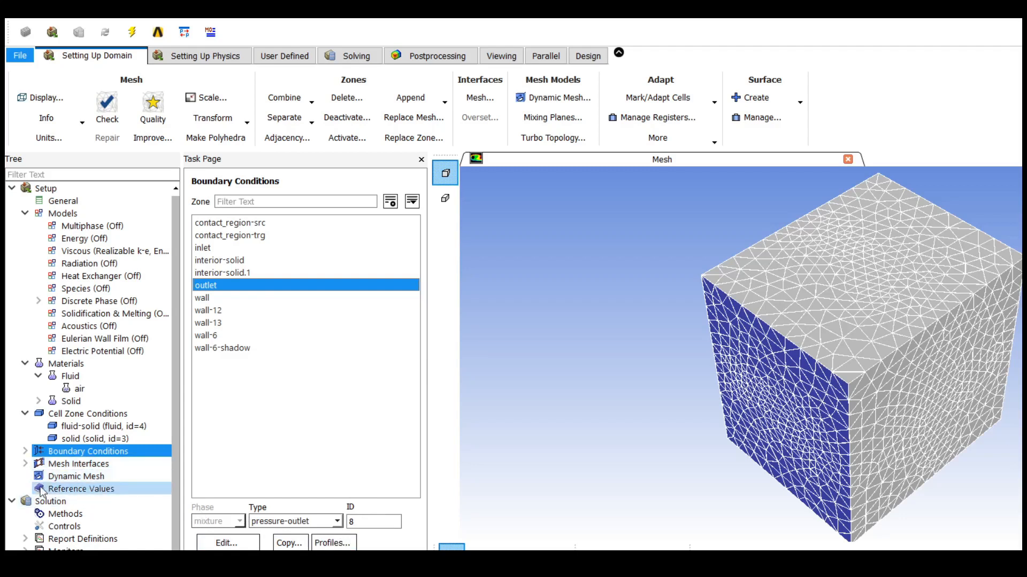
Initialize the solution using Hybrid Initialization
left_click(12, 501)
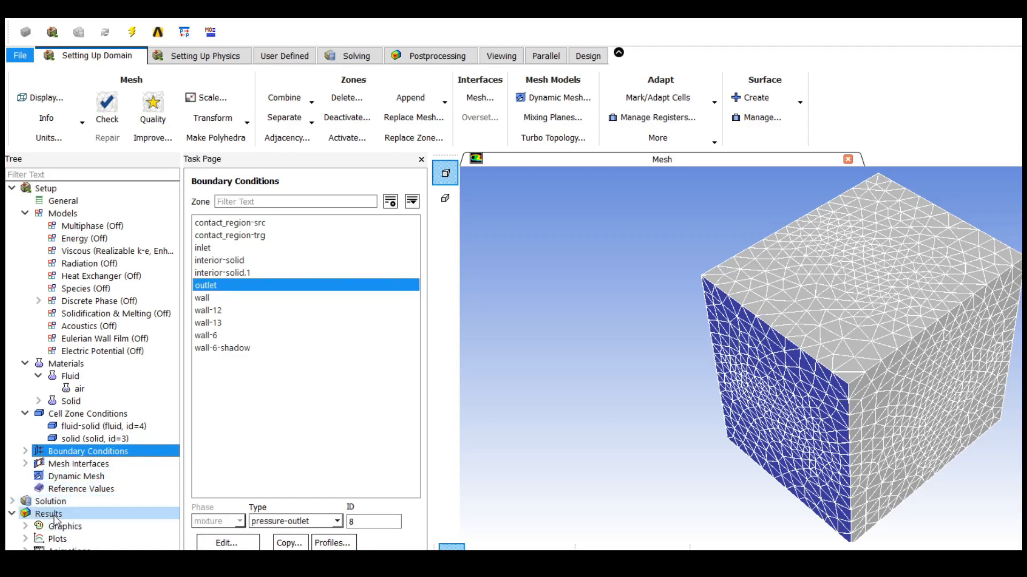
left_click(11, 501)
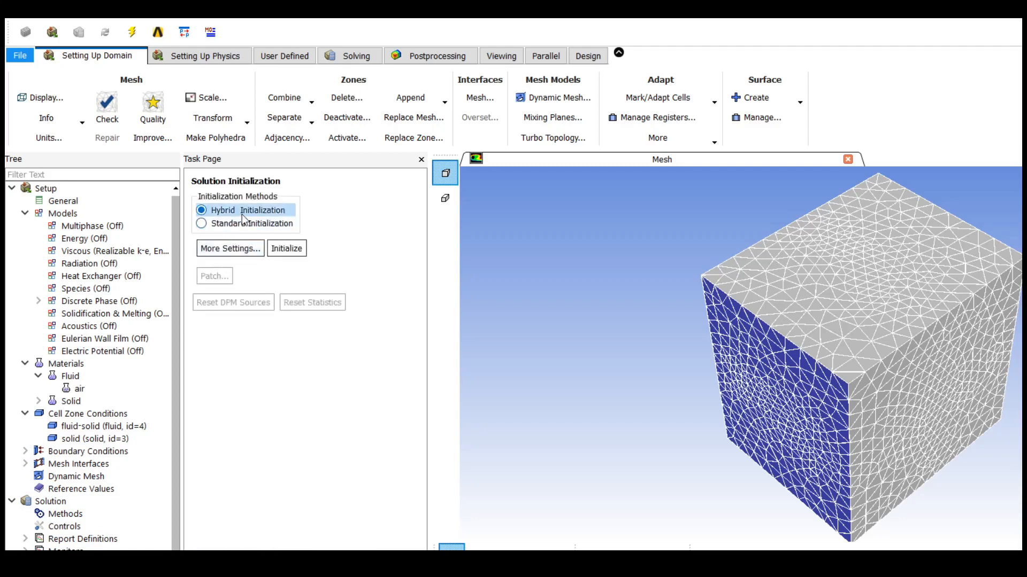
left_click(294, 250)
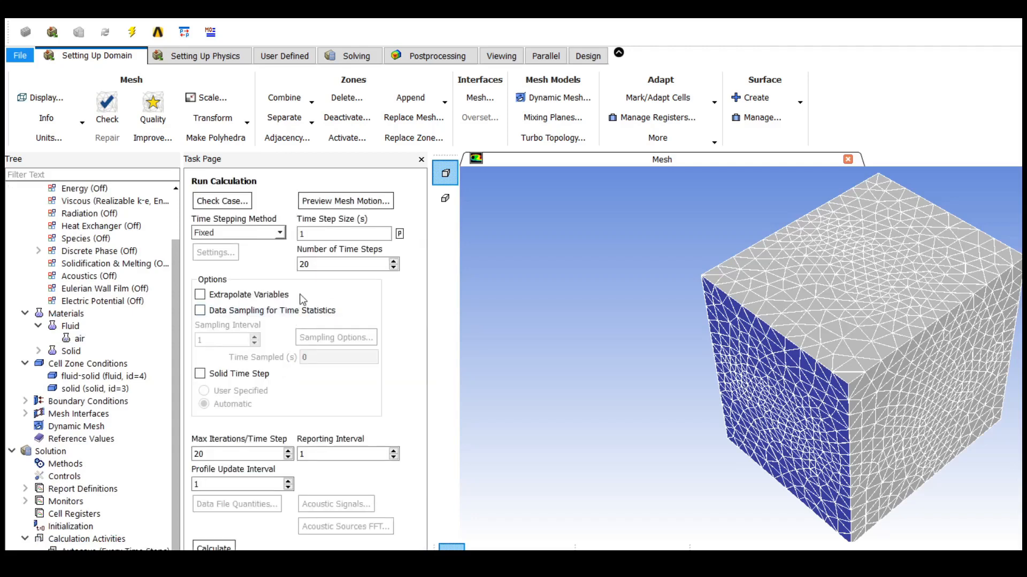
Set the number of time steps for the calculation to 21
double_click(318, 235)
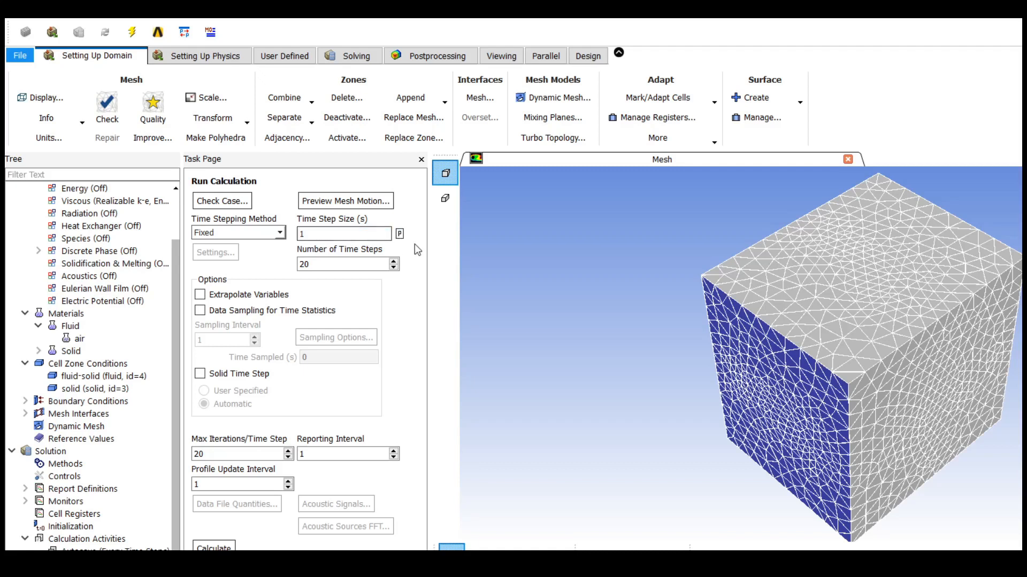
left_click(394, 262)
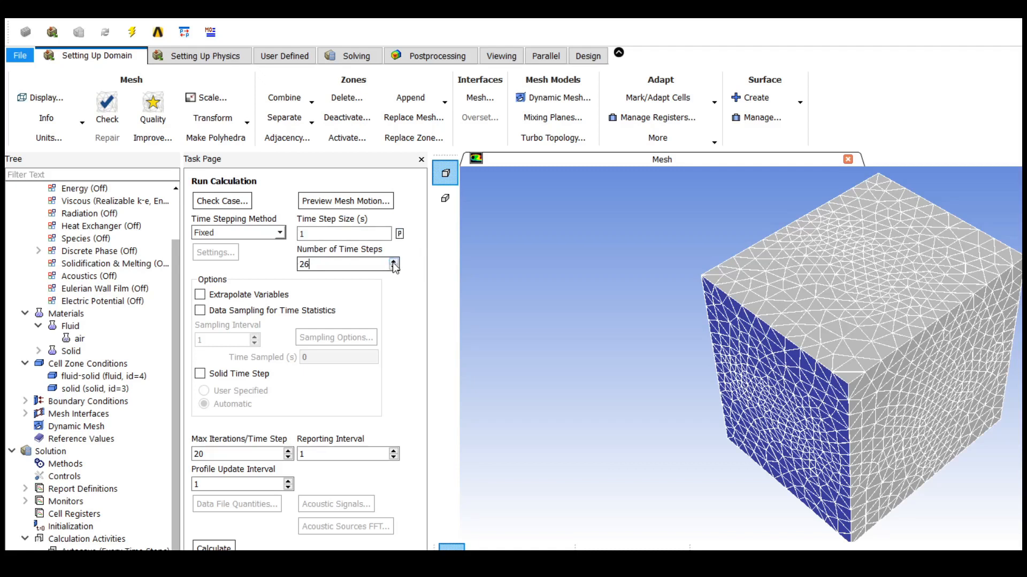
left_click(393, 262)
left_click(394, 267)
left_click(394, 266)
left_click(393, 266)
left_click(394, 267)
left_click(394, 267)
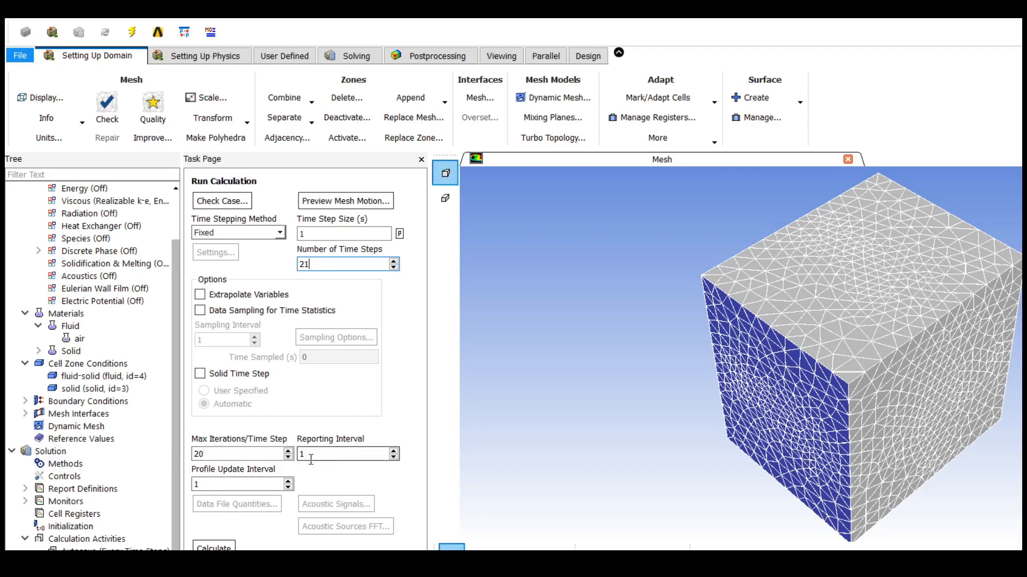
Start the calculation with the current run settings
left_click(212, 547)
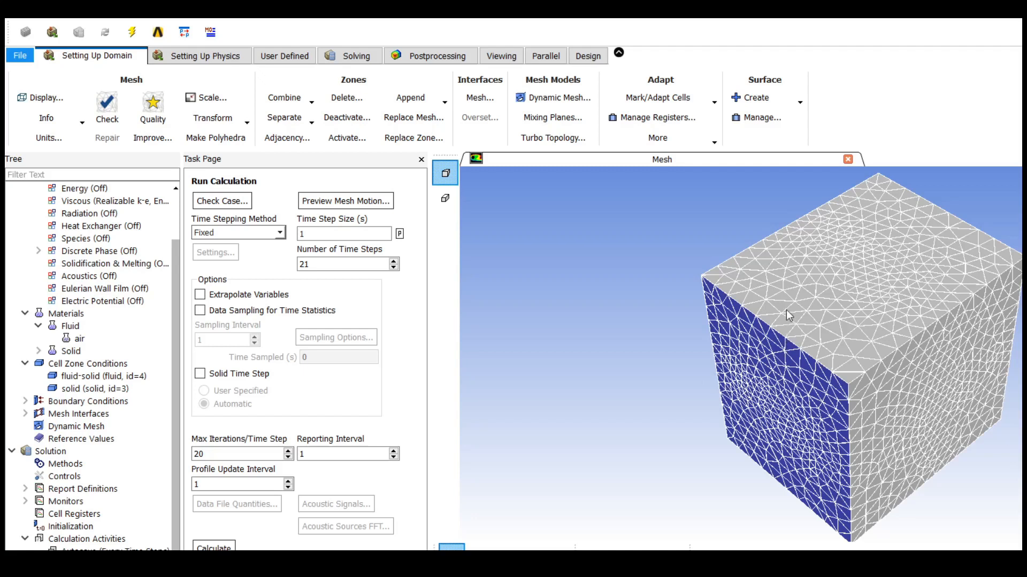
left_click(213, 545)
left_click(213, 543)
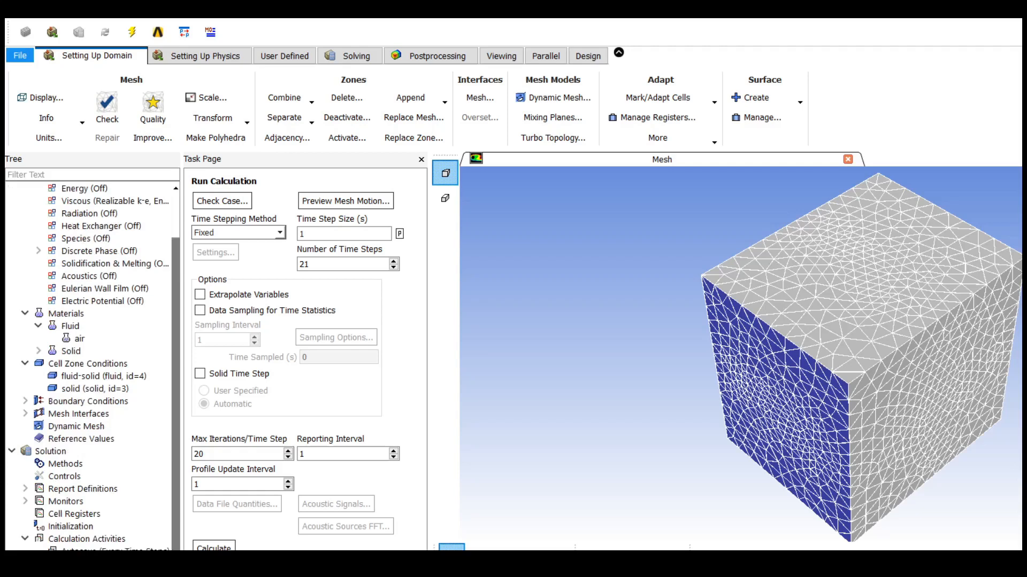
Examine the graphics options such as Contours and Vectors and the available plot types in the results
left_click(215, 367)
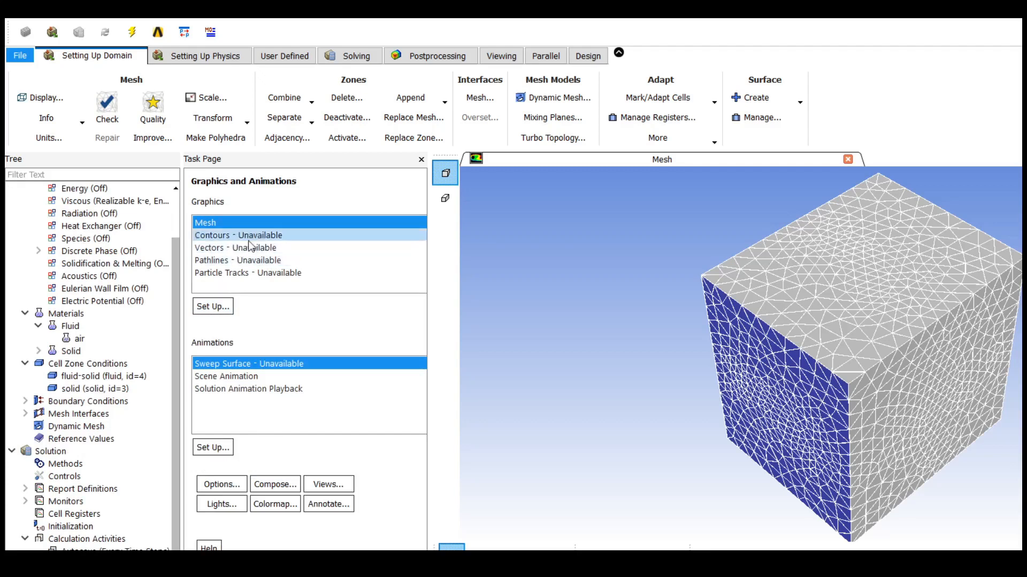
left_click(282, 236)
left_click(242, 248)
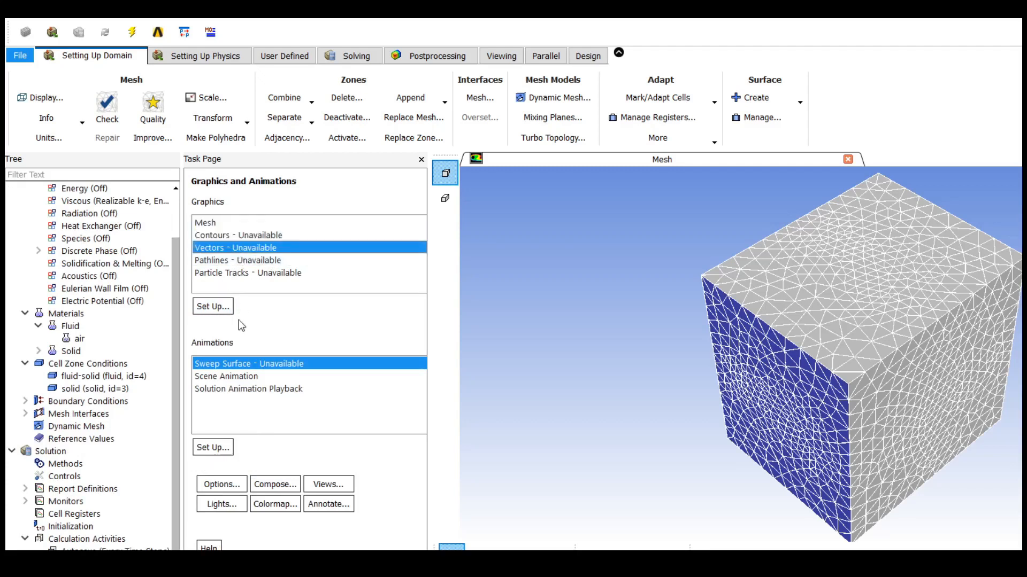
scroll(91, 363, "down", 1)
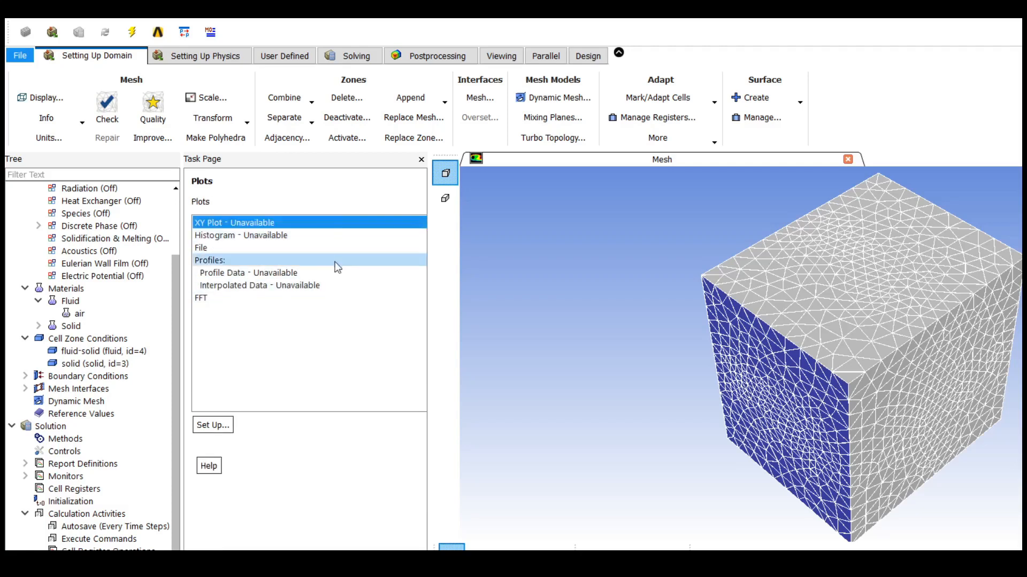
scroll(91, 470, "down", 1)
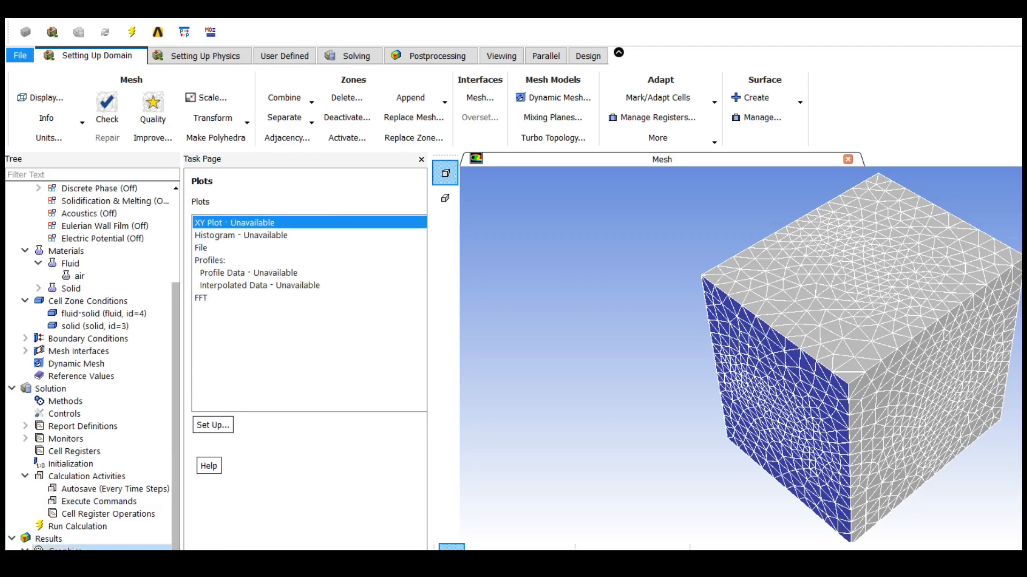
scroll(94, 368, "down", 1)
scroll(91, 364, "up", 3)
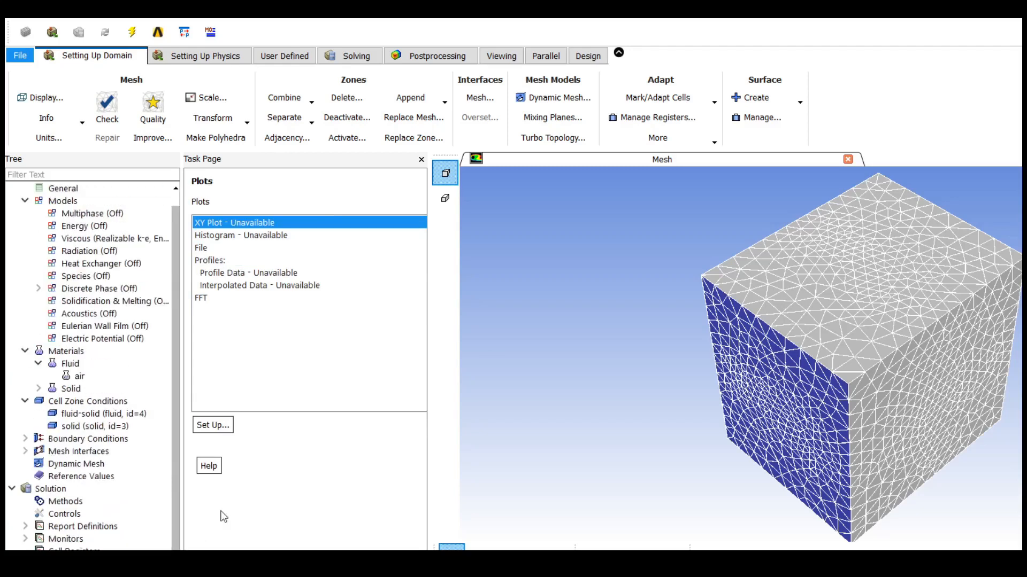
Inspect the windmill inside the enclosure up close in the mesh view
left_click_drag(1015, 404, 770, 533)
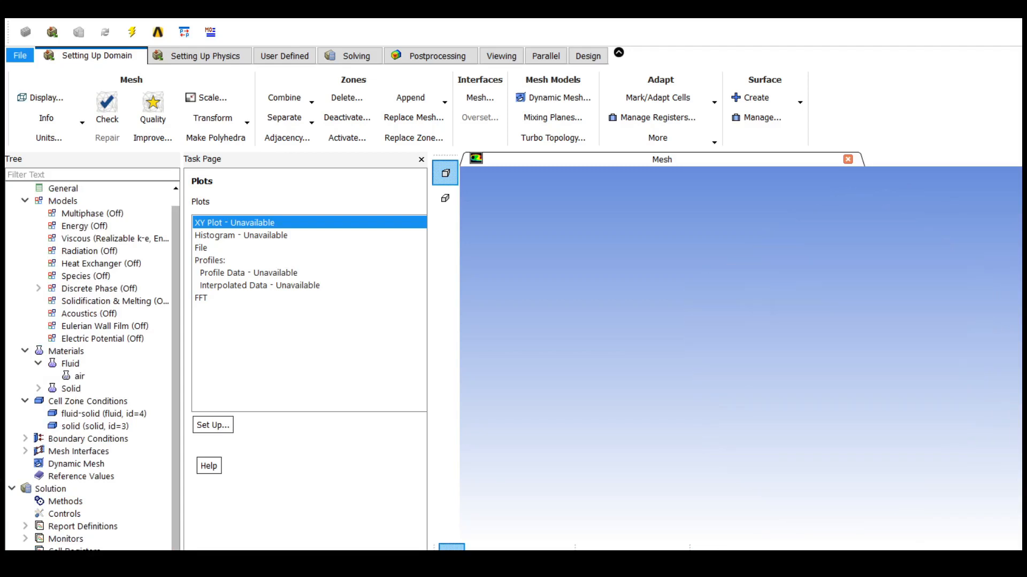
scroll(984, 417, "down", 3)
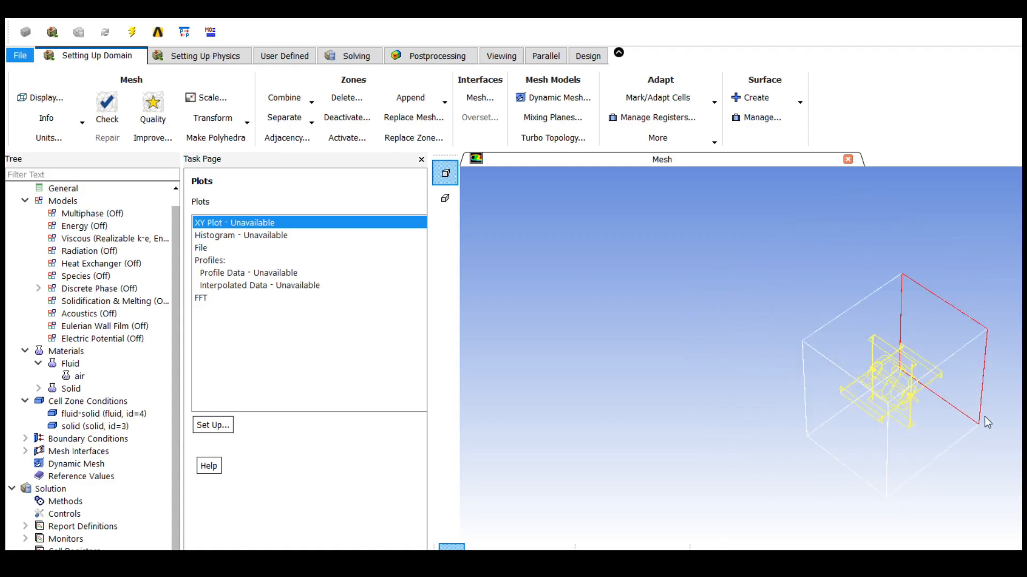
scroll(985, 417, "up", 6)
scroll(984, 421, "down", 2)
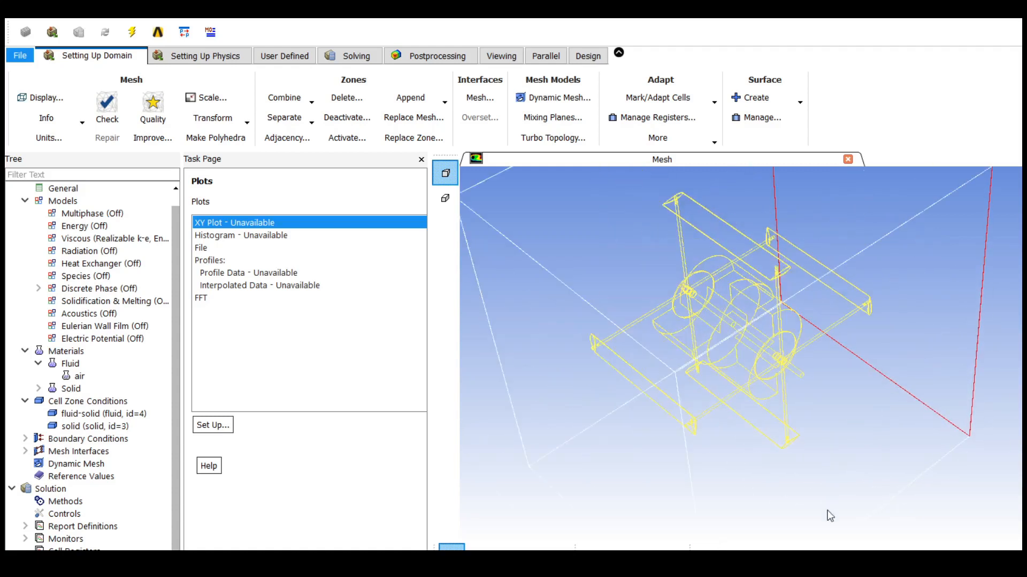